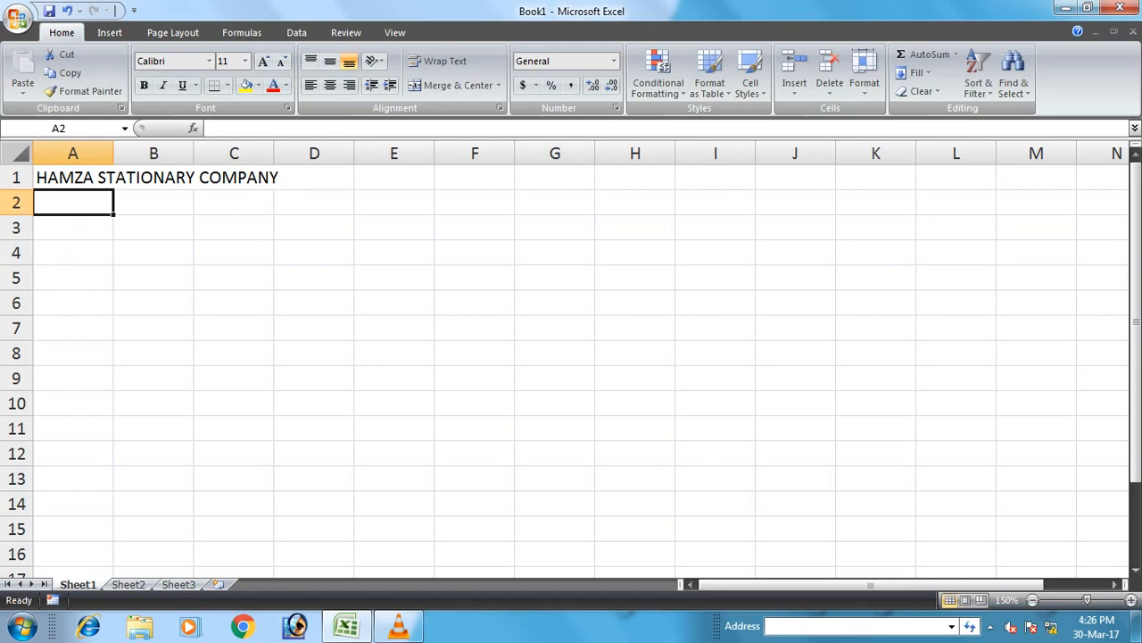
Enter the heading "STOCK & SALES STATEMENT" in cell A2
text(STCOK)
key(BackSpace)
key(BackSpace)
key(BackSpace)
key(BackSpace)
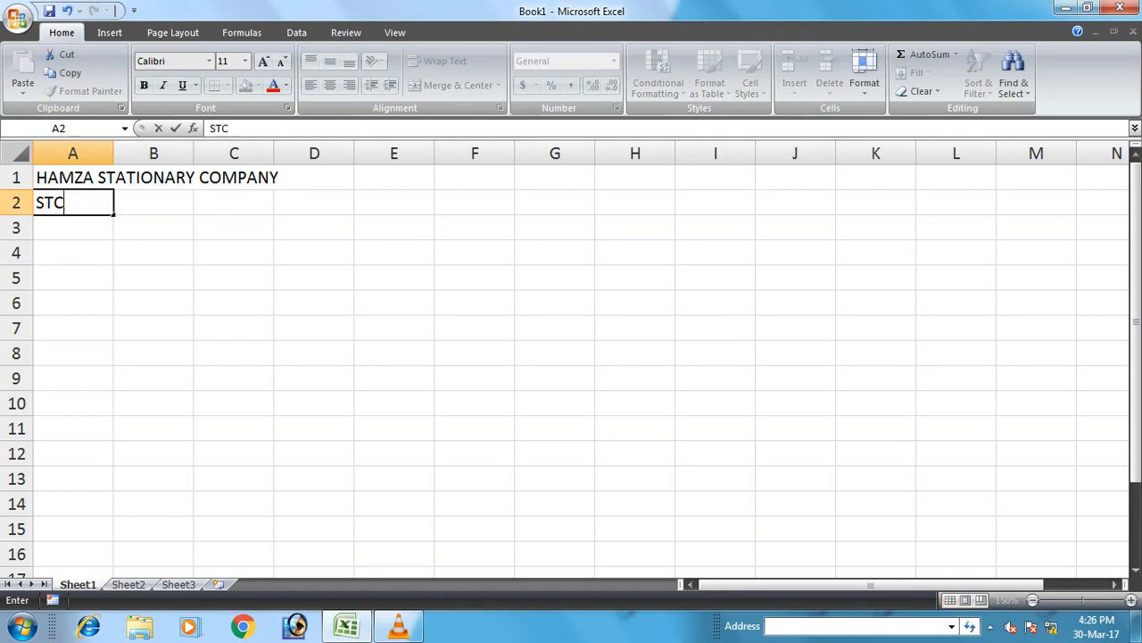
text(OCK & SALES STATEMENT)
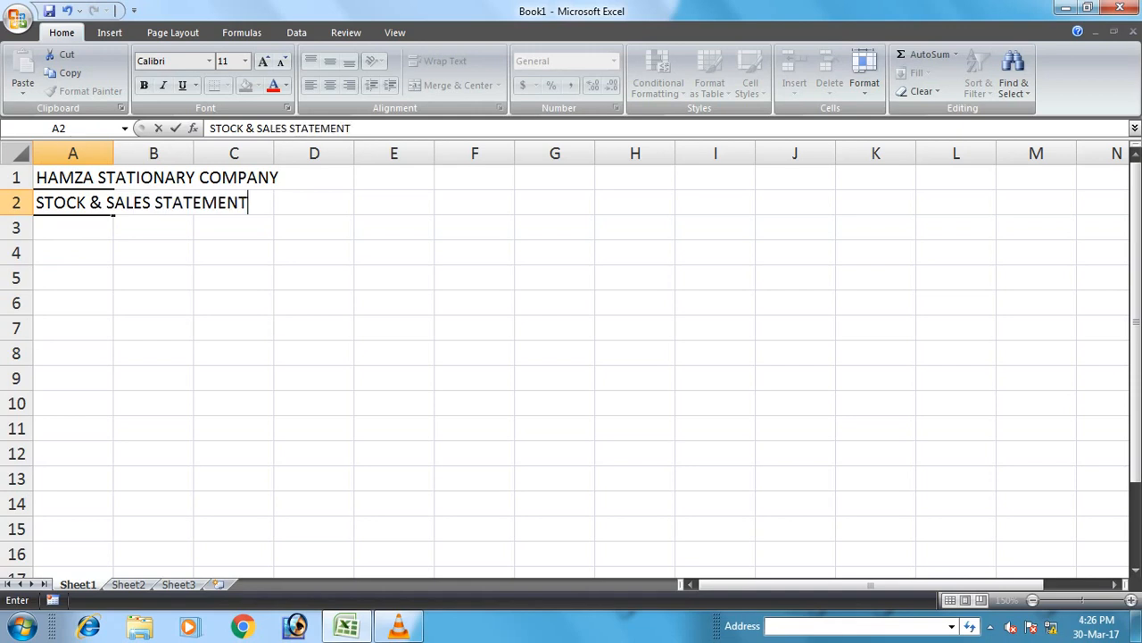
key(Return)
Enter the period line "FOR THE MONTH OF MARCH 2017" in cell A3
text(FORM)
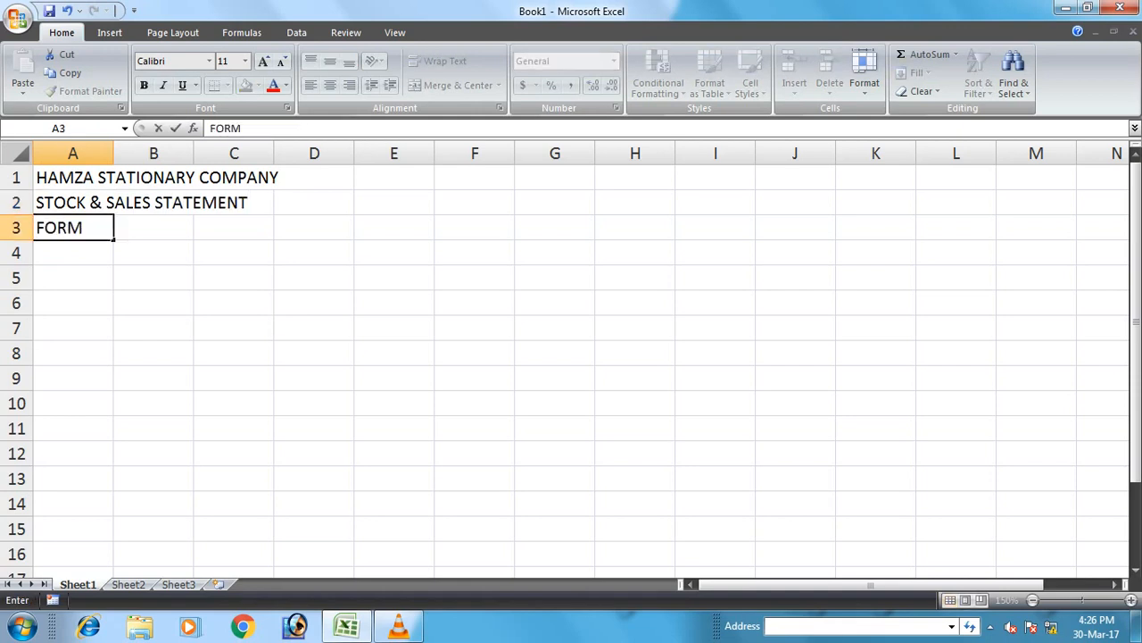
key(BackSpace)
text(THE MONTH OF)
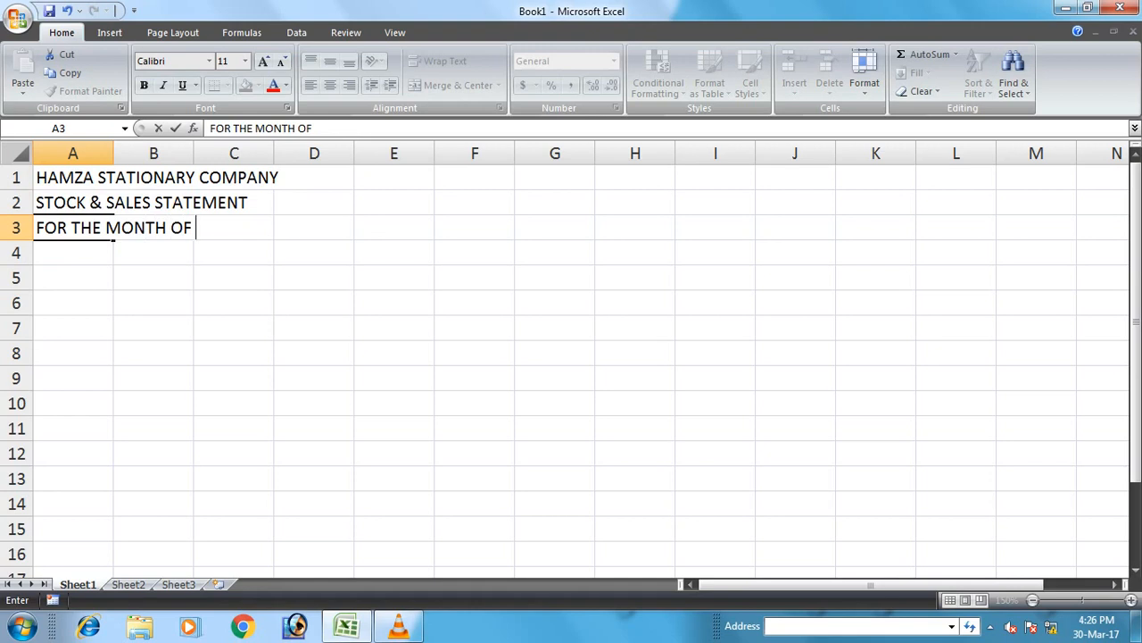
text( MARCH )
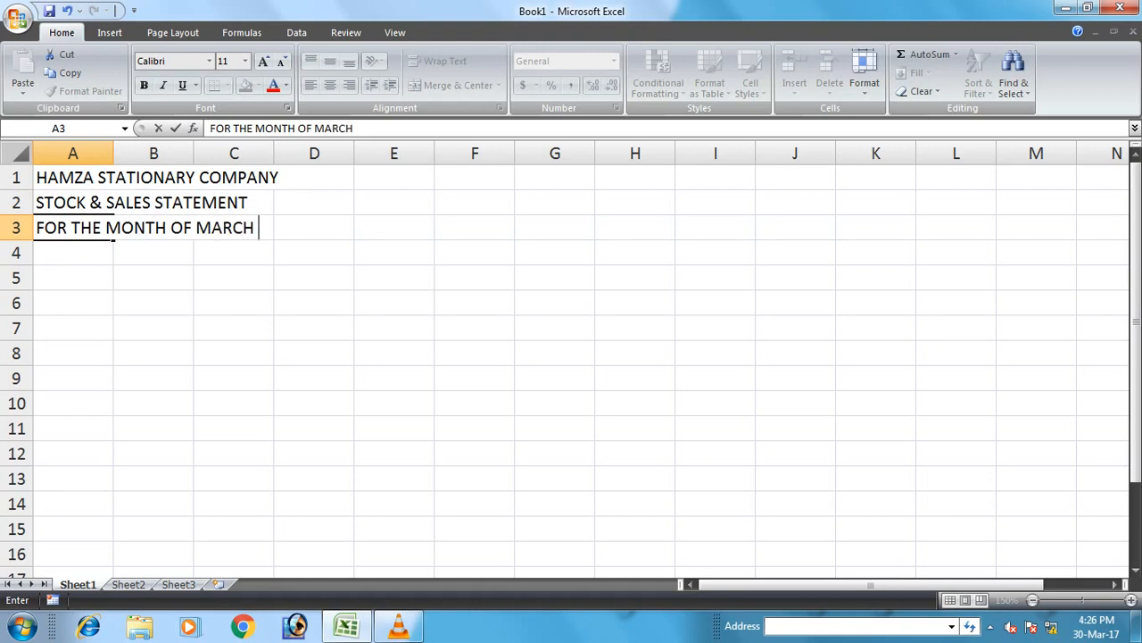
text(2017)
key(Return)
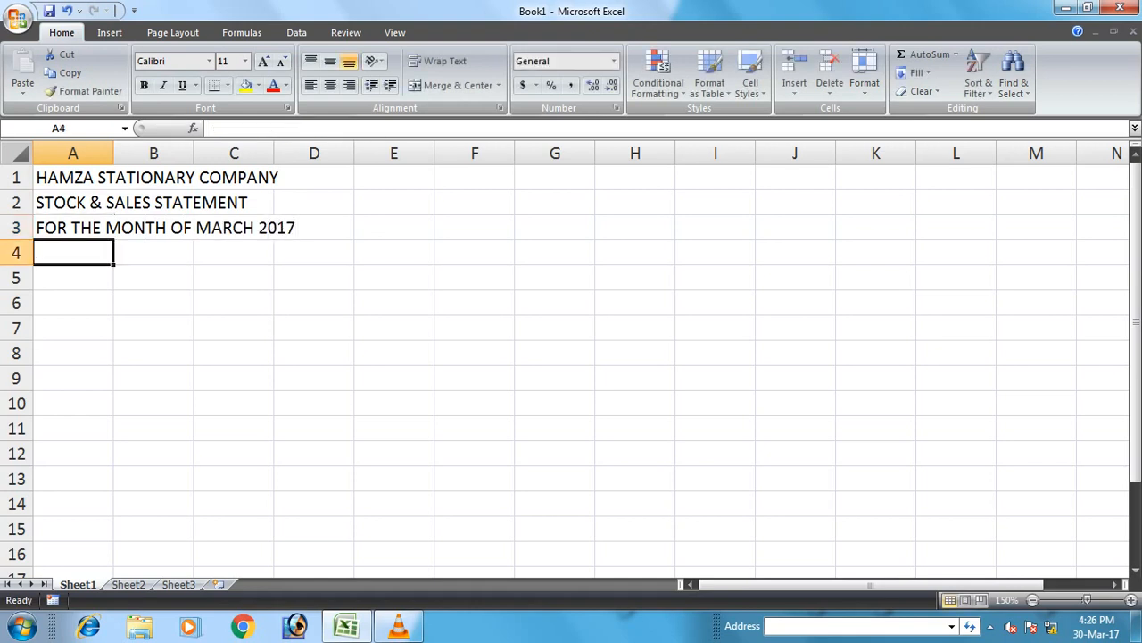
Enter the column headings "S.NO." in A4 and "NAME OF PRODUCTS" in B4
text(S.NO.)
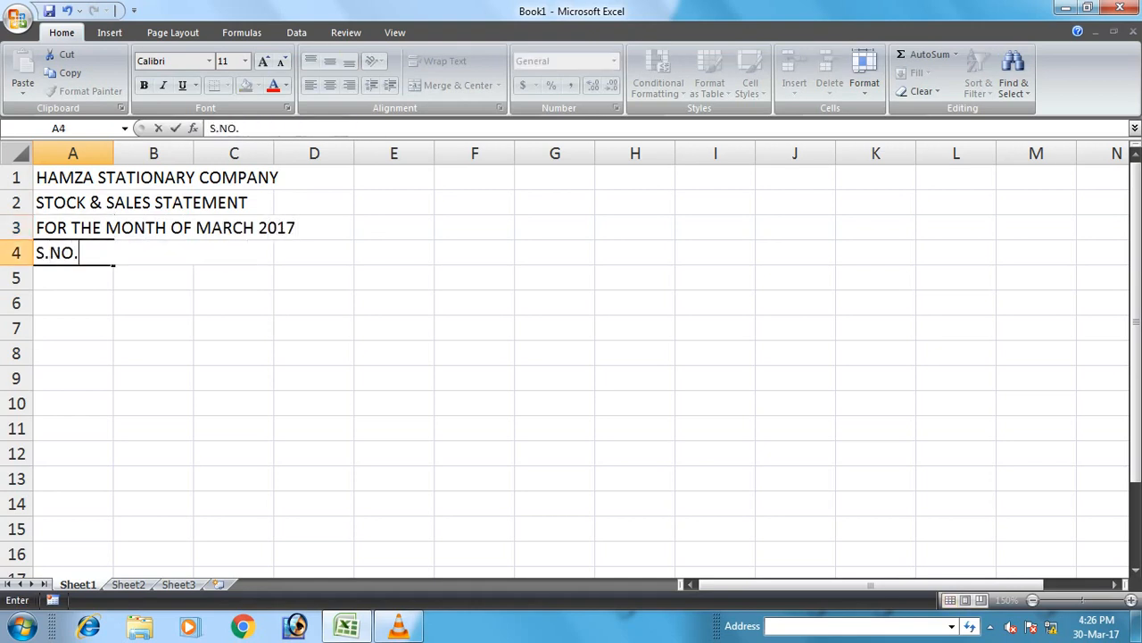
key(Tab)
text(NAME OF)
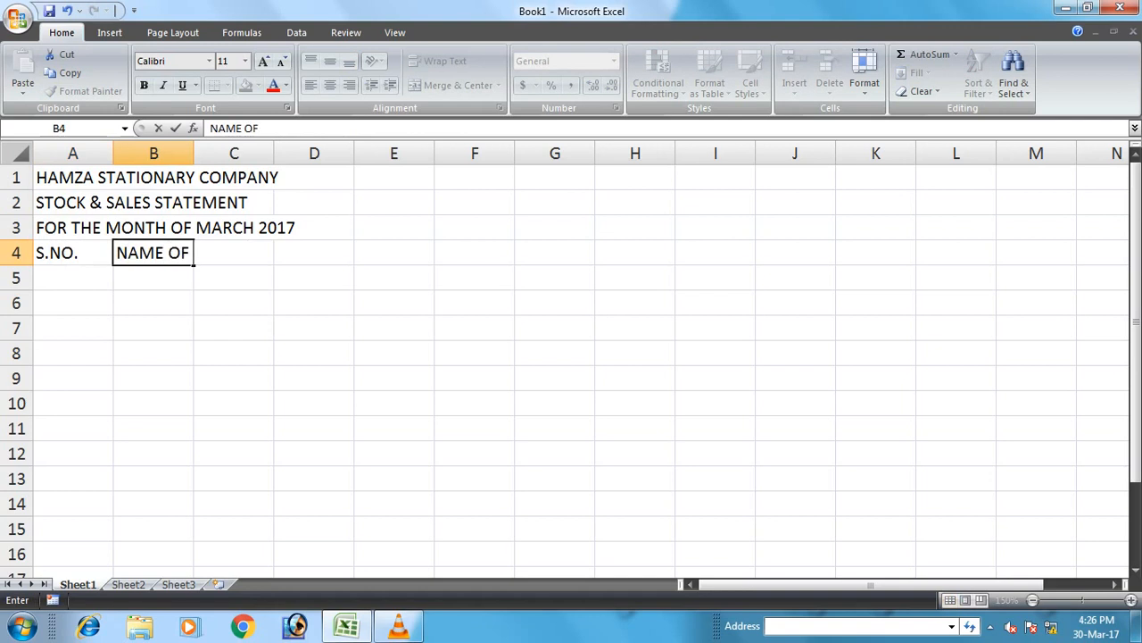
text( ITEMS)
key(BackSpace)
key(BackSpace)
key(BackSpace)
key(BackSpace)
key(BackSpace)
text(PRODUCTS)
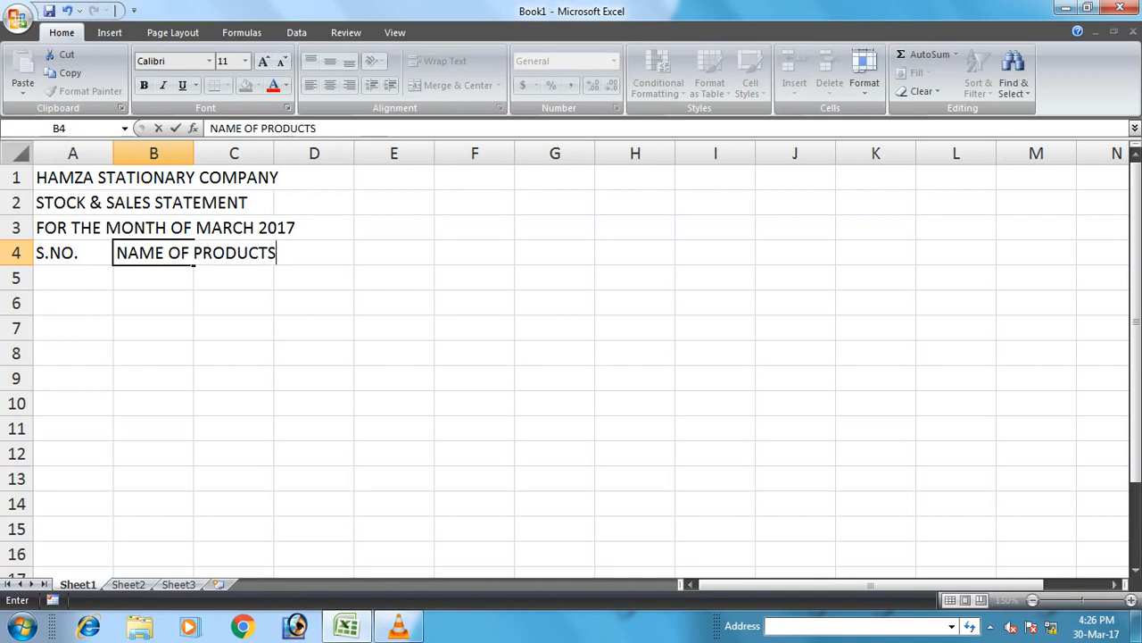
key(Tab)
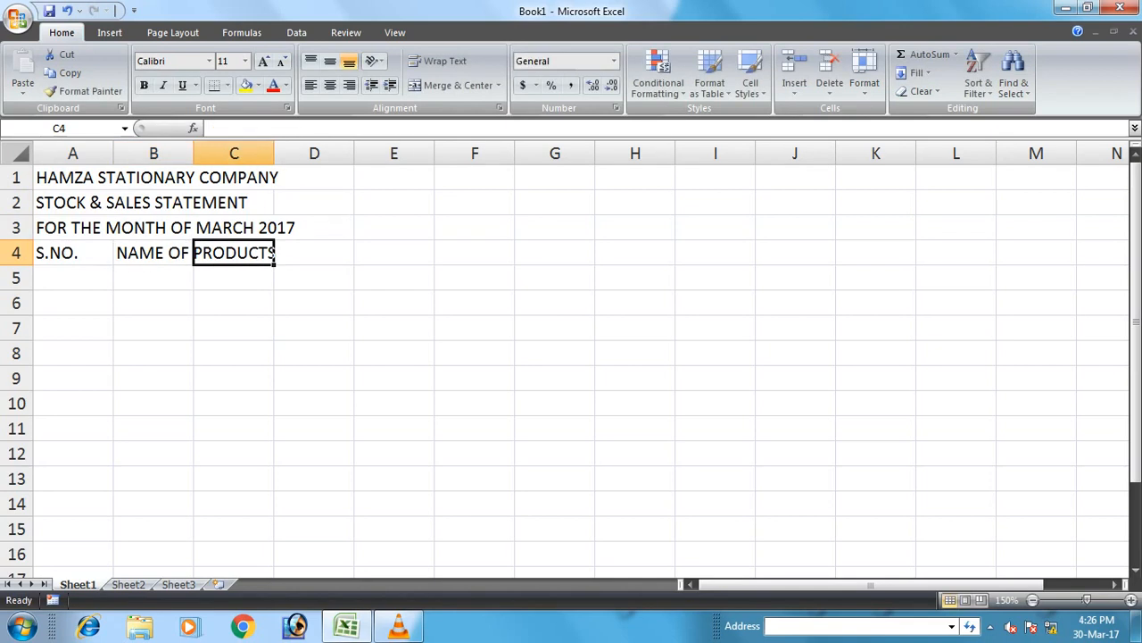
Add the column headings RATE, QTY and AMOUNT in cells C4 to E4
text(RATE)
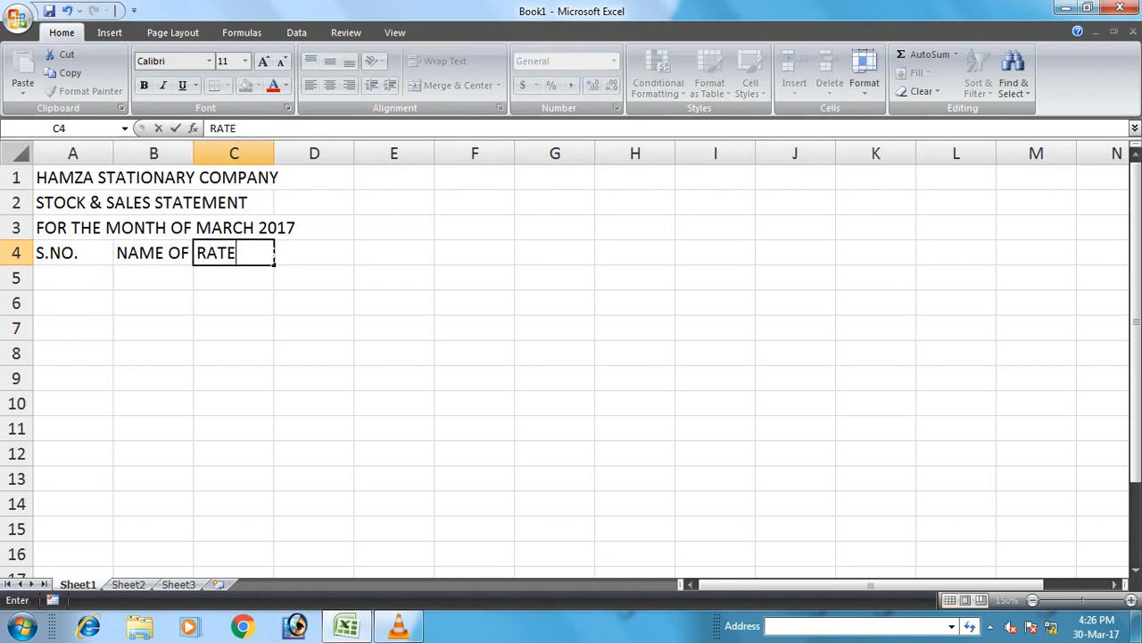
key(Tab)
text(QTY)
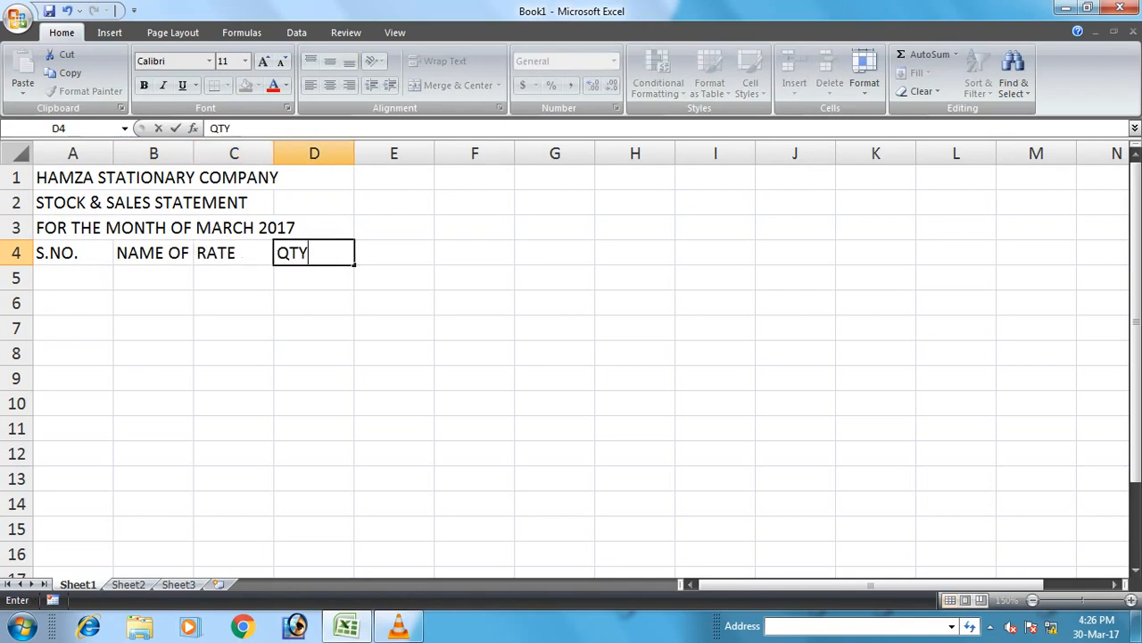
key(Tab)
text(AMOUNT)
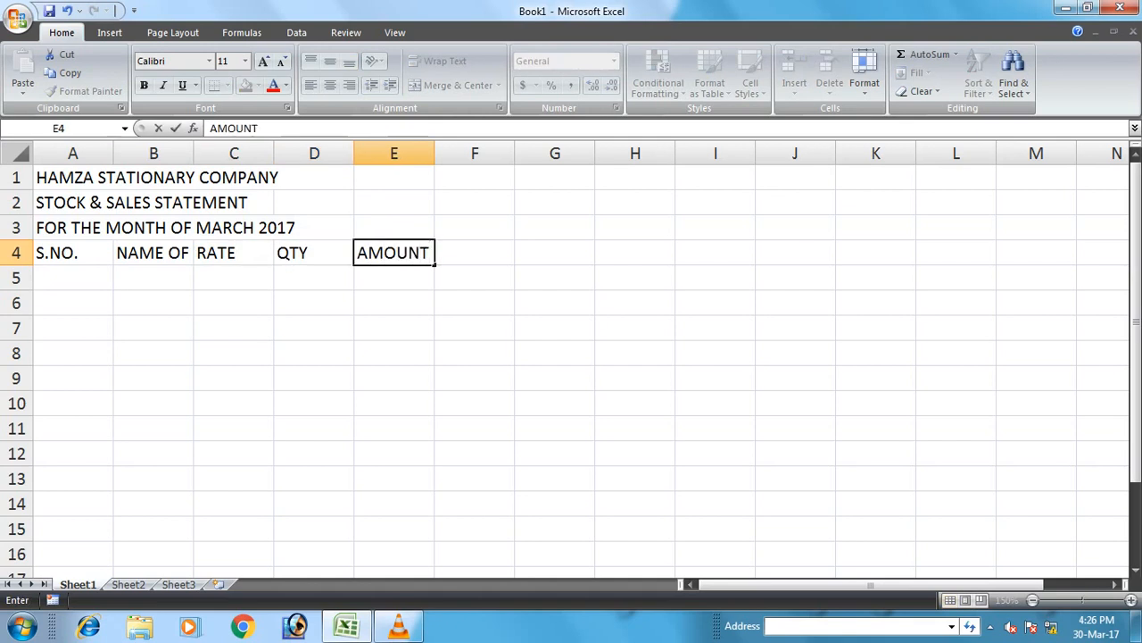
key(Return)
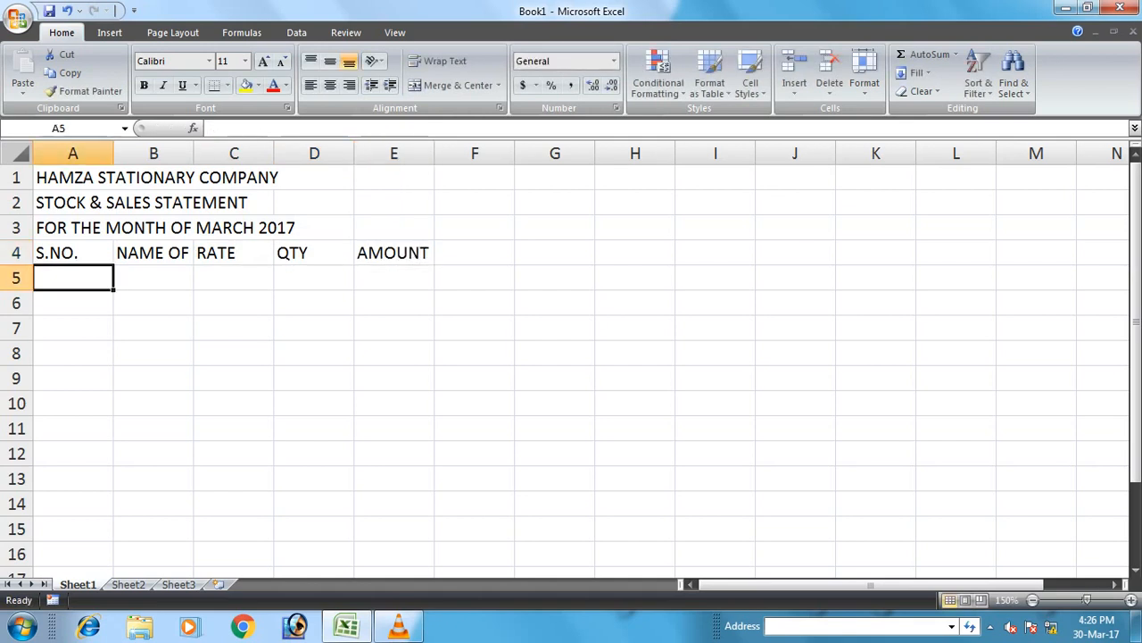
Widen column B to fit its heading and copy the RATE, QTY and AMOUNT headings into F4:H4 and I4:K4
drag(193, 154, 311, 154)
drag(332, 252, 510, 253)
click(67, 72)
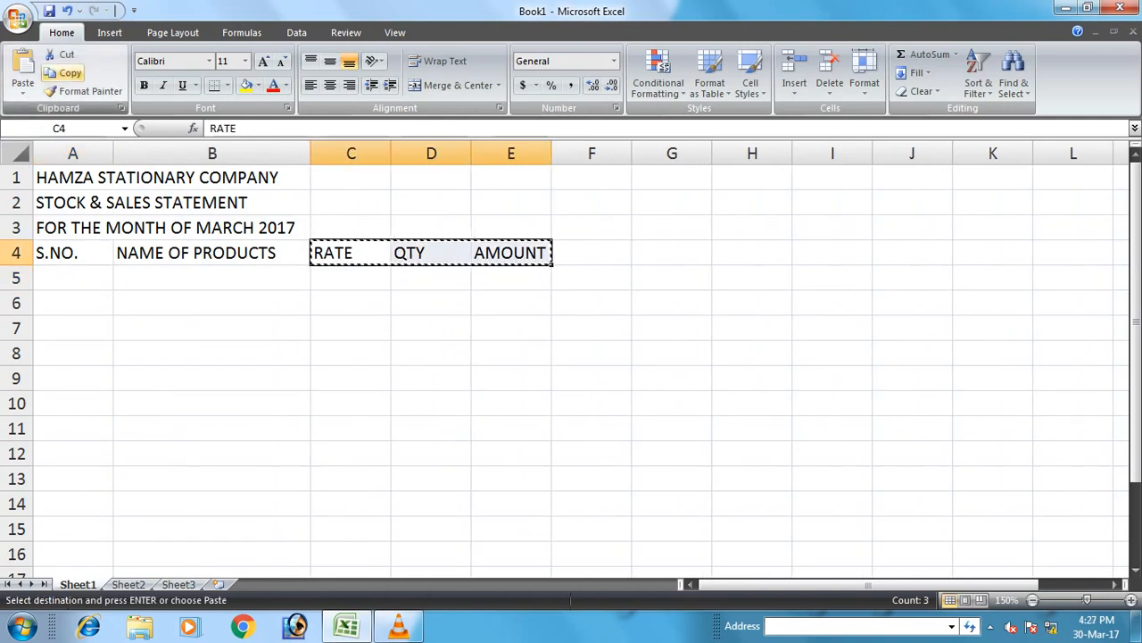
drag(592, 252, 752, 252)
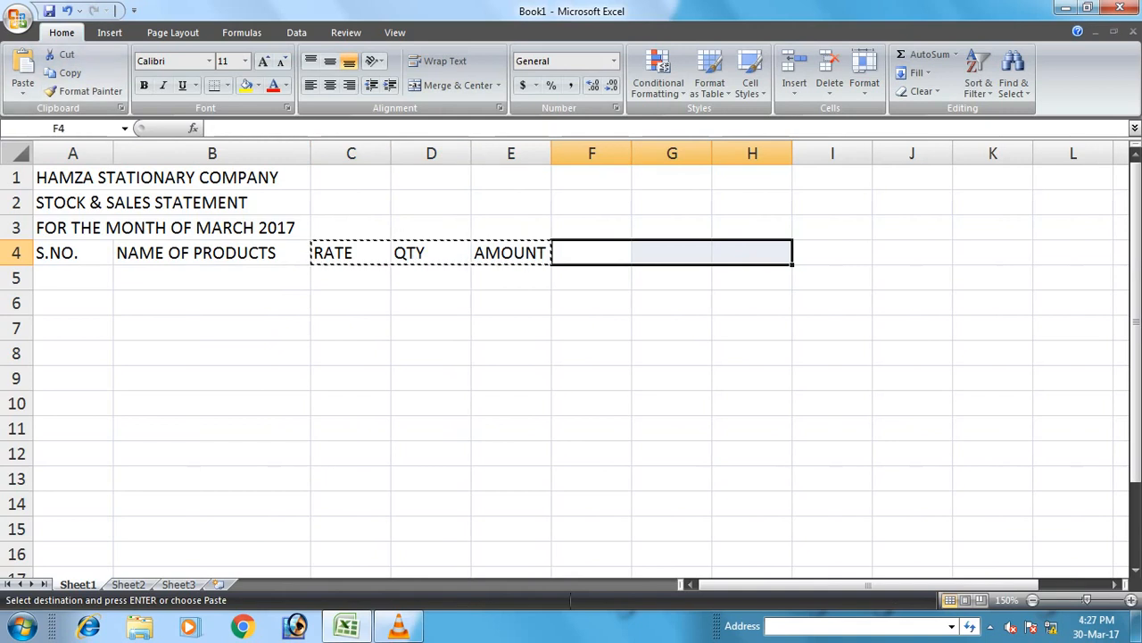
click(24, 68)
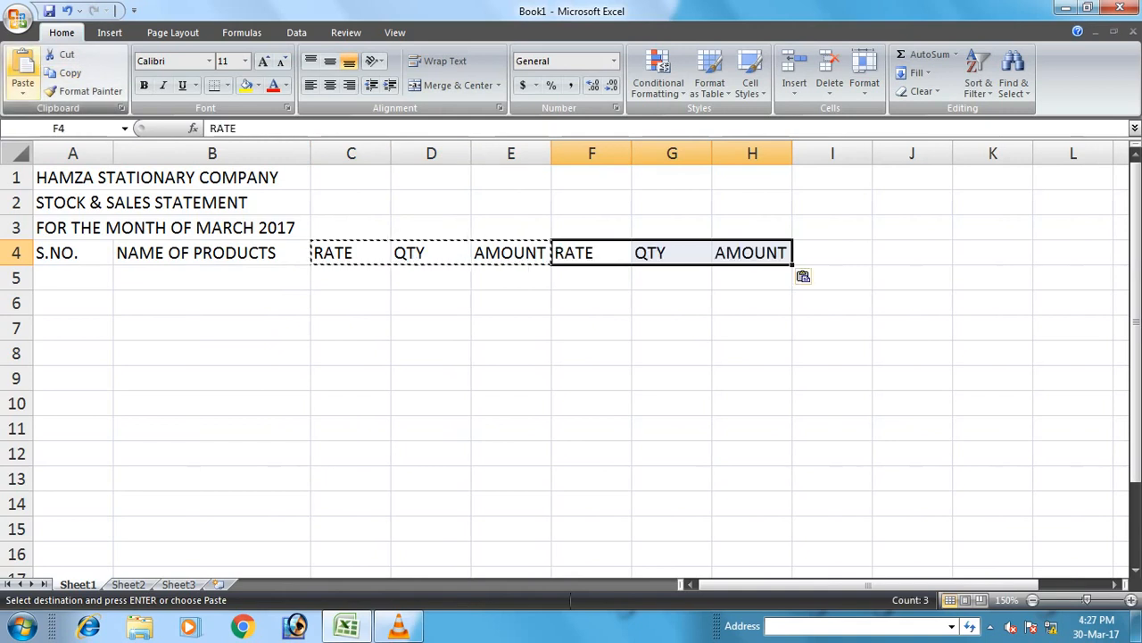
click(64, 72)
drag(833, 253, 992, 253)
click(23, 68)
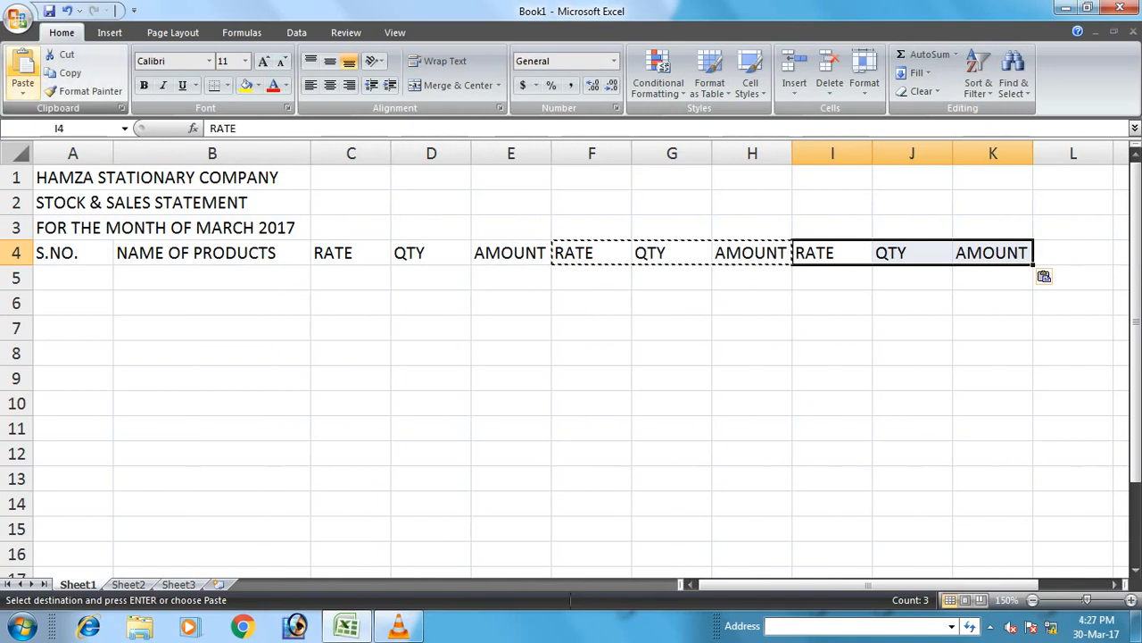
Insert a blank sheet row above the column headings in row 4
click(15, 252)
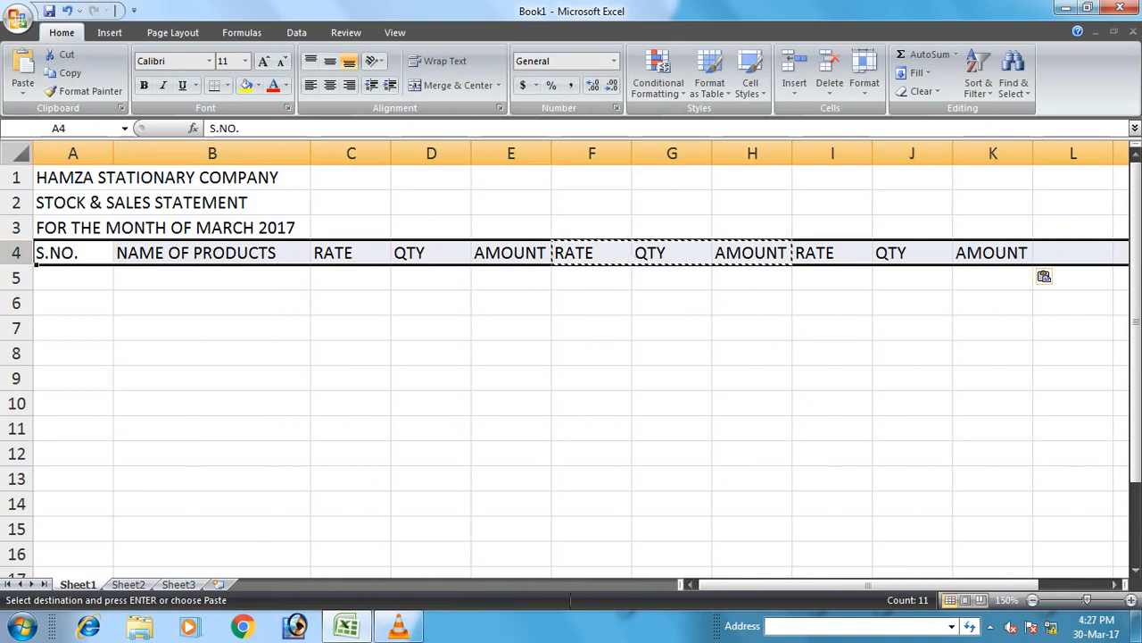
click(795, 88)
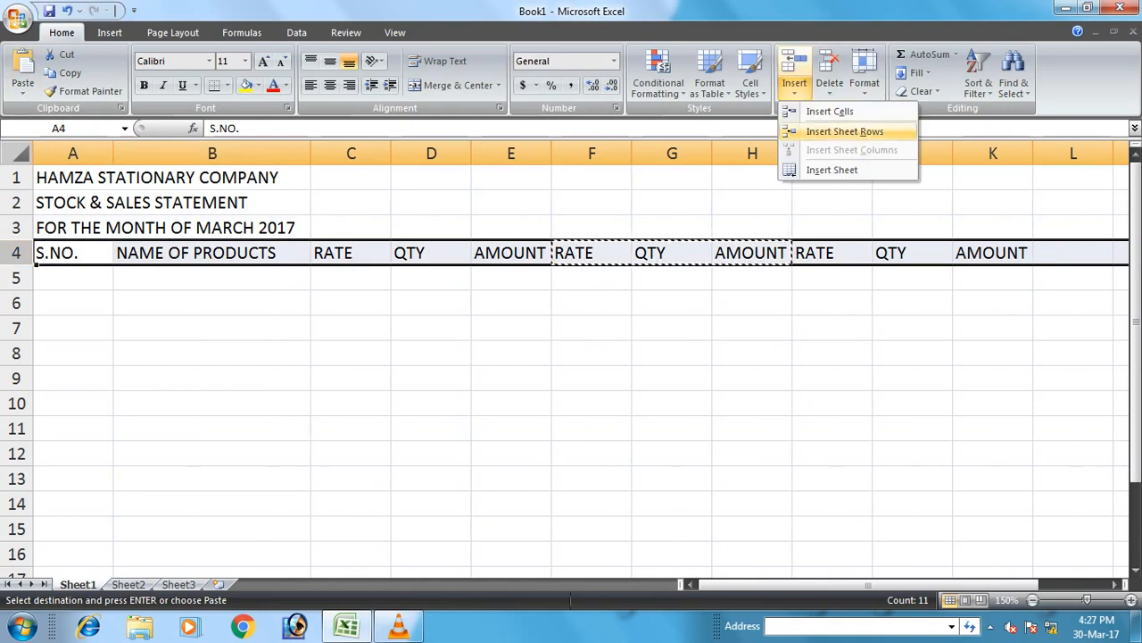
click(845, 132)
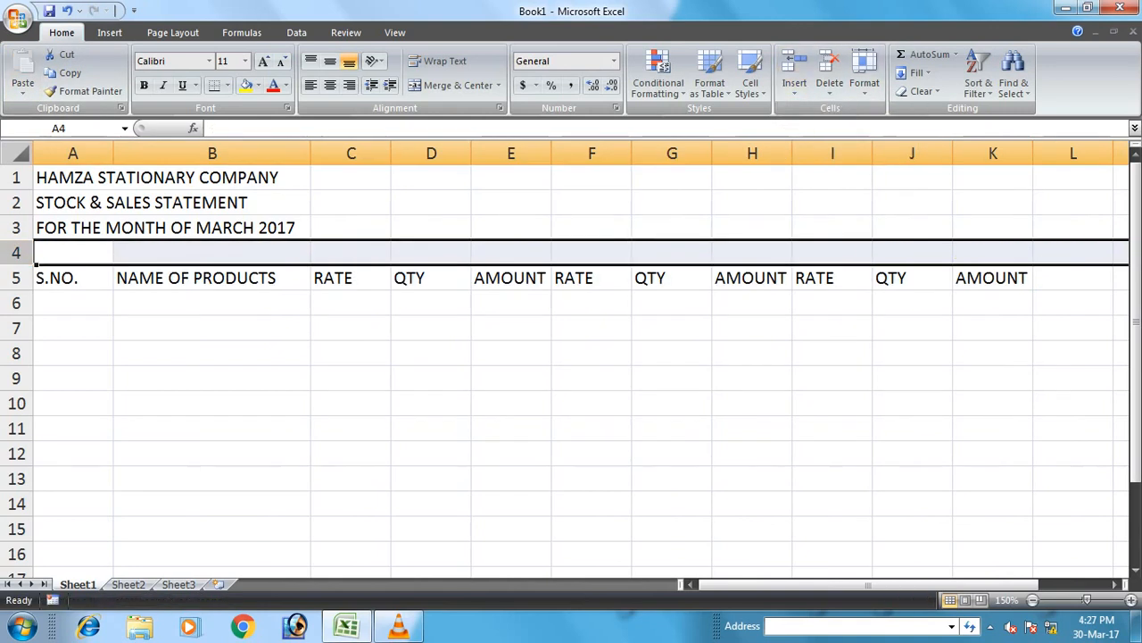
click(592, 328)
Merge and center C4:E4 and enter the group heading PURCHASE
drag(351, 252, 511, 251)
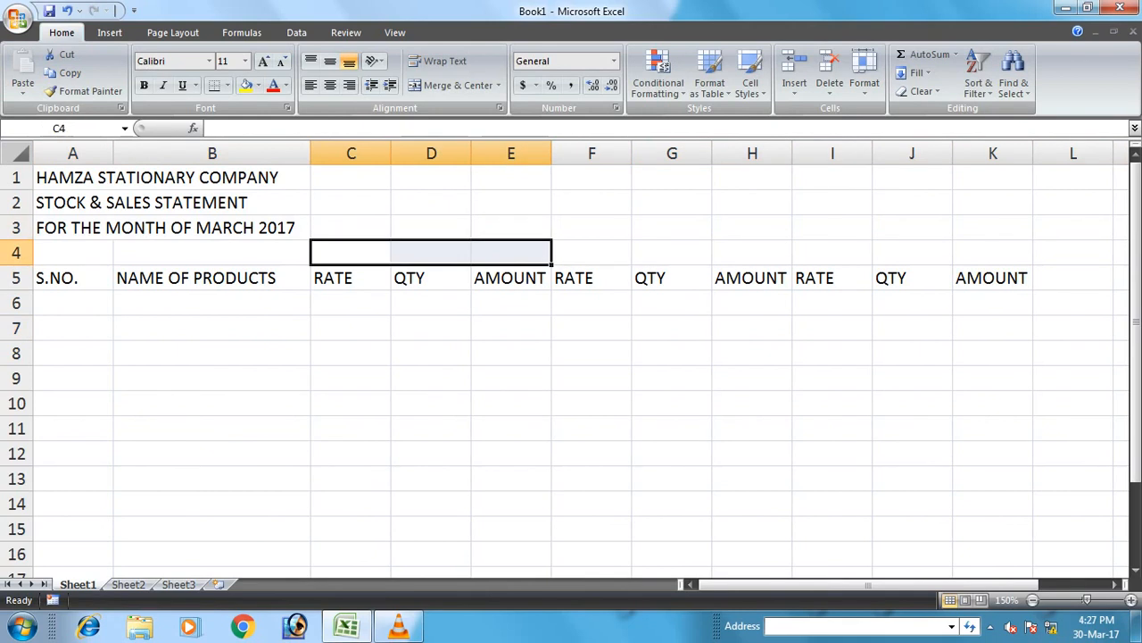
click(456, 85)
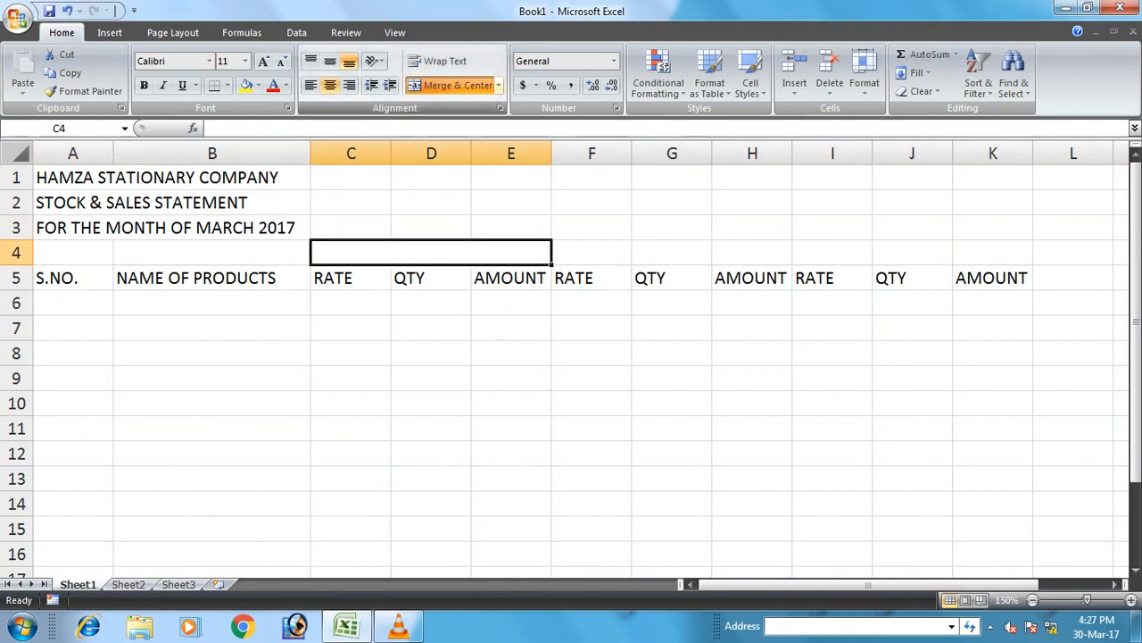
text(PURCHASE)
Merge and center F4:H4 and enter the group heading SALE
drag(571, 253, 754, 253)
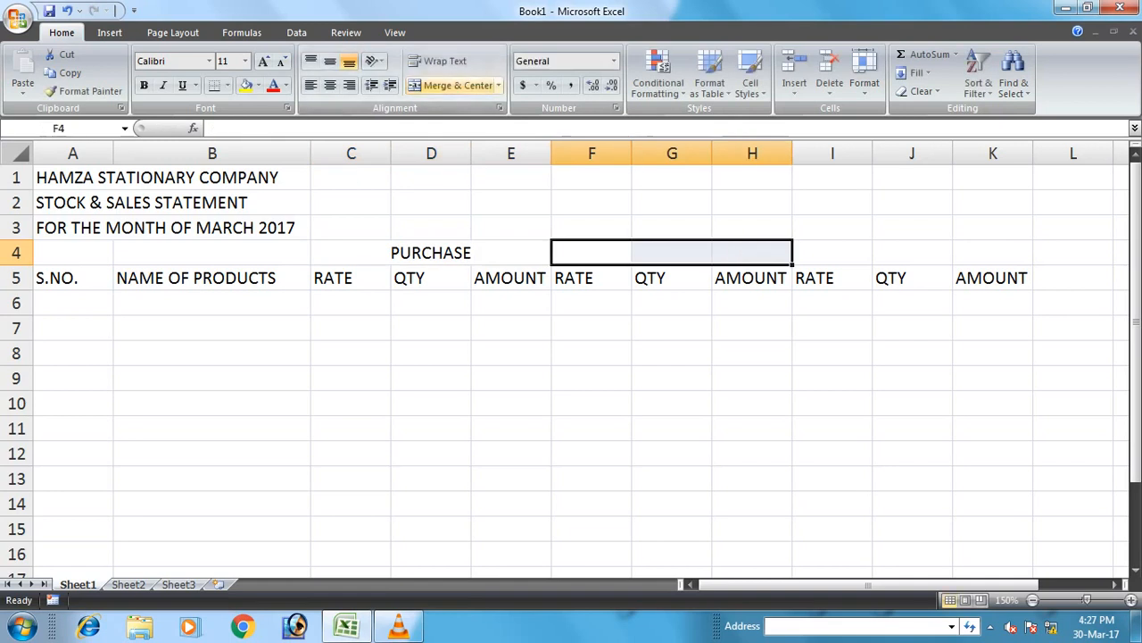
click(458, 85)
text(SALES)
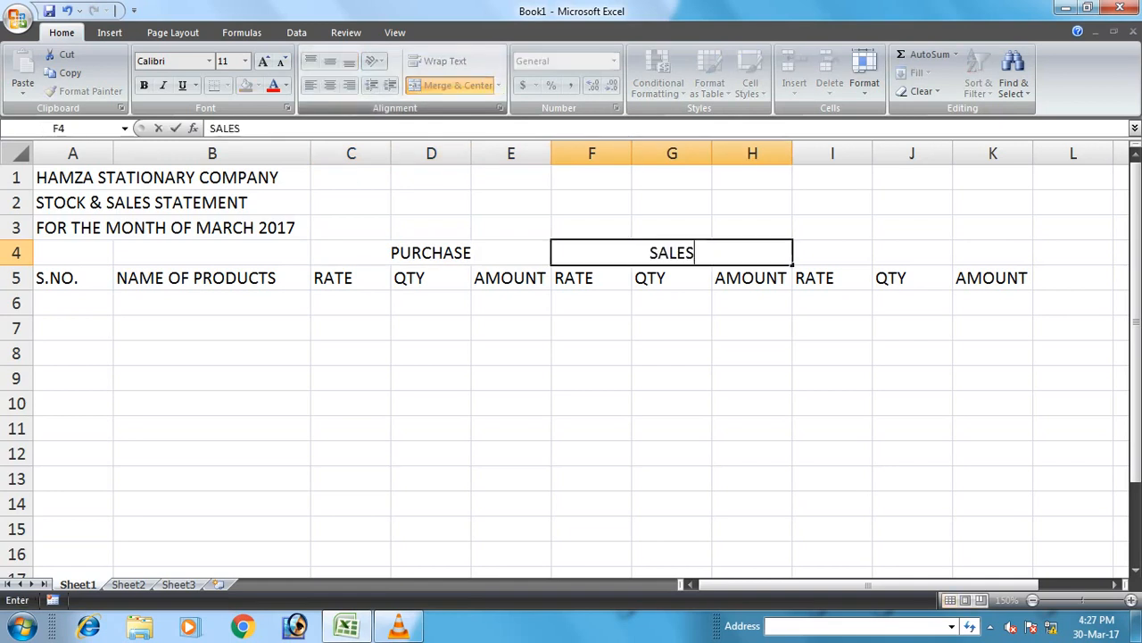
key(BackSpace)
key(Tab)
Merge and center I4:K4 and enter the group heading BALANCE
drag(833, 252, 993, 253)
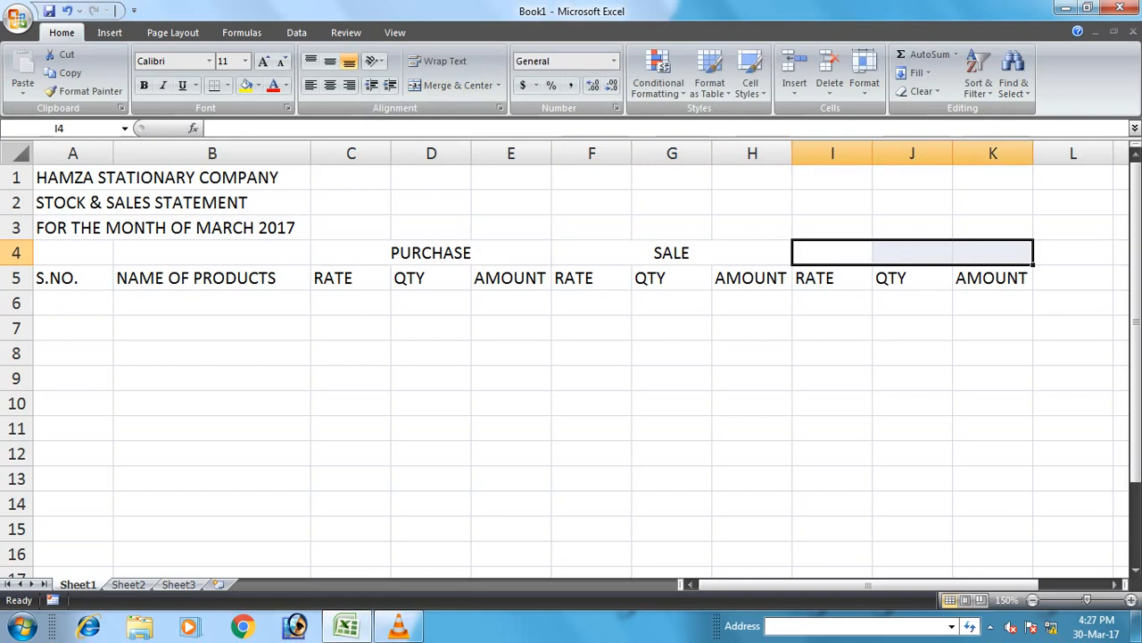
click(458, 85)
text(BALA)
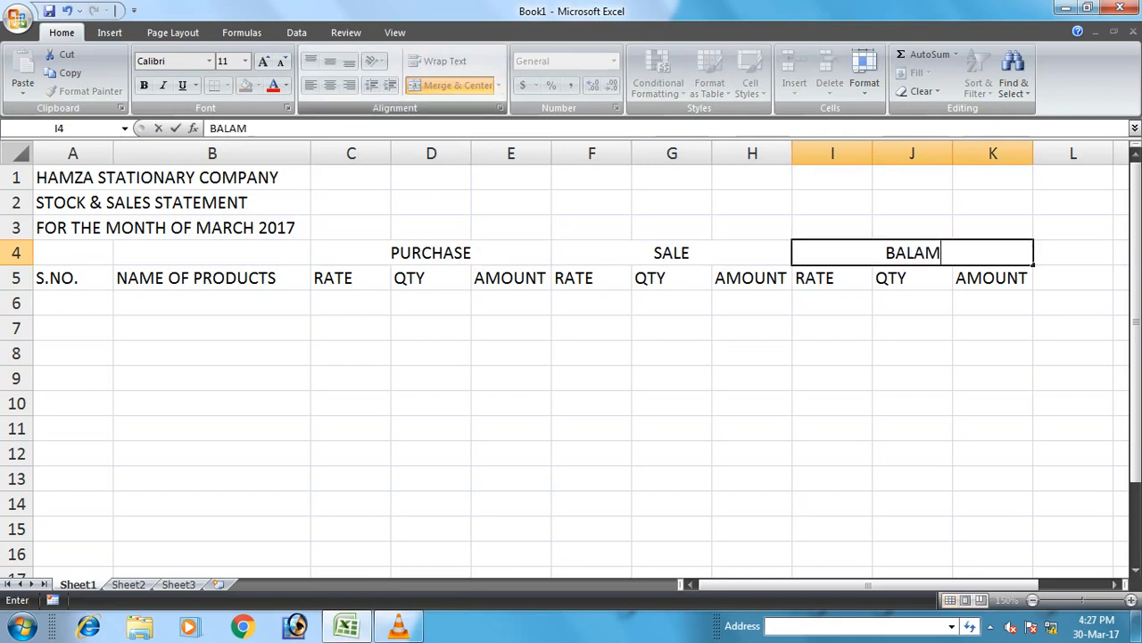
text(NCE)
key(Return)
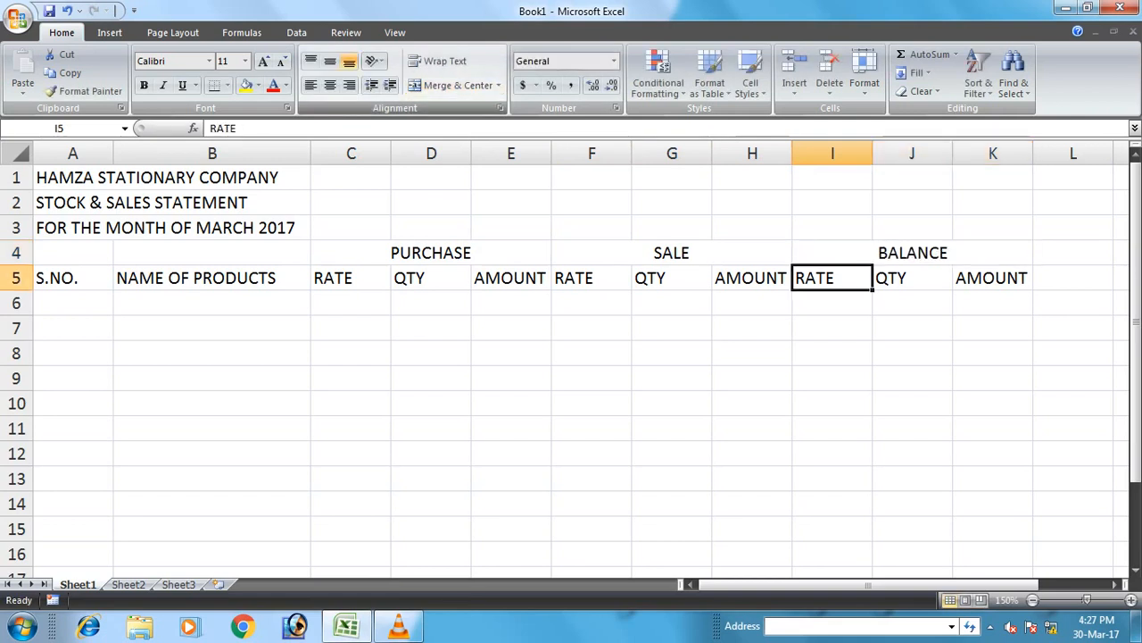
Merge and center the S.NO. heading across A4:A5 and the NAME OF PRODUCTS heading across B4:B5
drag(73, 277, 74, 253)
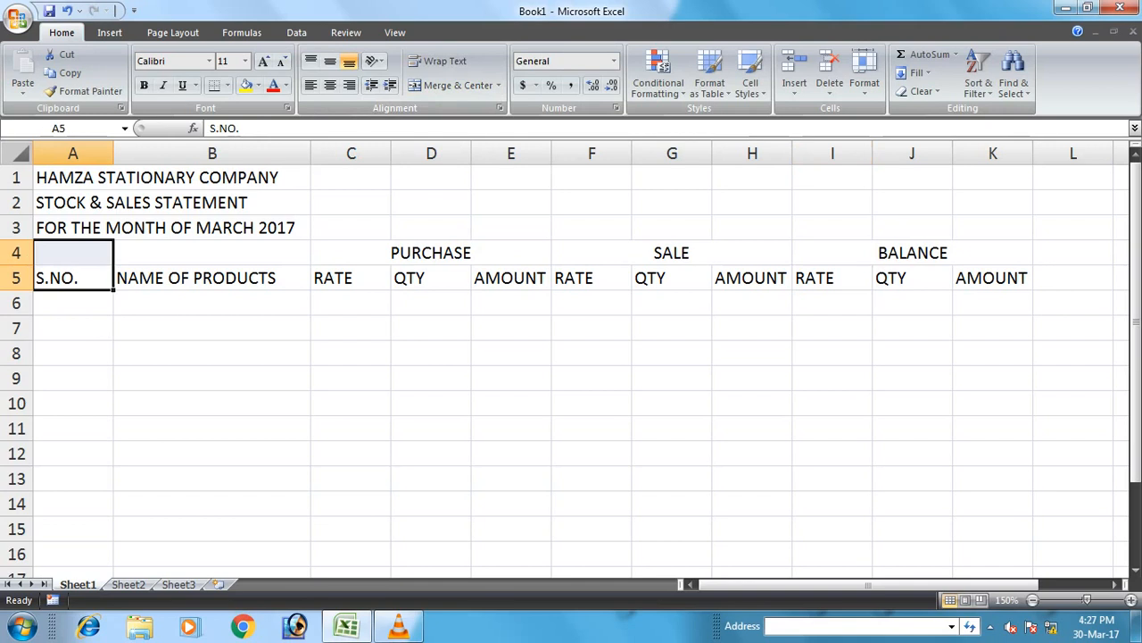
click(458, 85)
drag(212, 278, 211, 253)
click(458, 84)
click(351, 353)
drag(74, 268, 511, 403)
Enter 1 and 2 in A6 and A7 and fill the serial numbers down to 5 in A10
click(74, 303)
text(1)
key(Return)
text(2)
key(Return)
drag(73, 303, 114, 404)
List the products PEN, PENCIL, INK, ERASER and REMOVER in cells B6 to B10
click(213, 302)
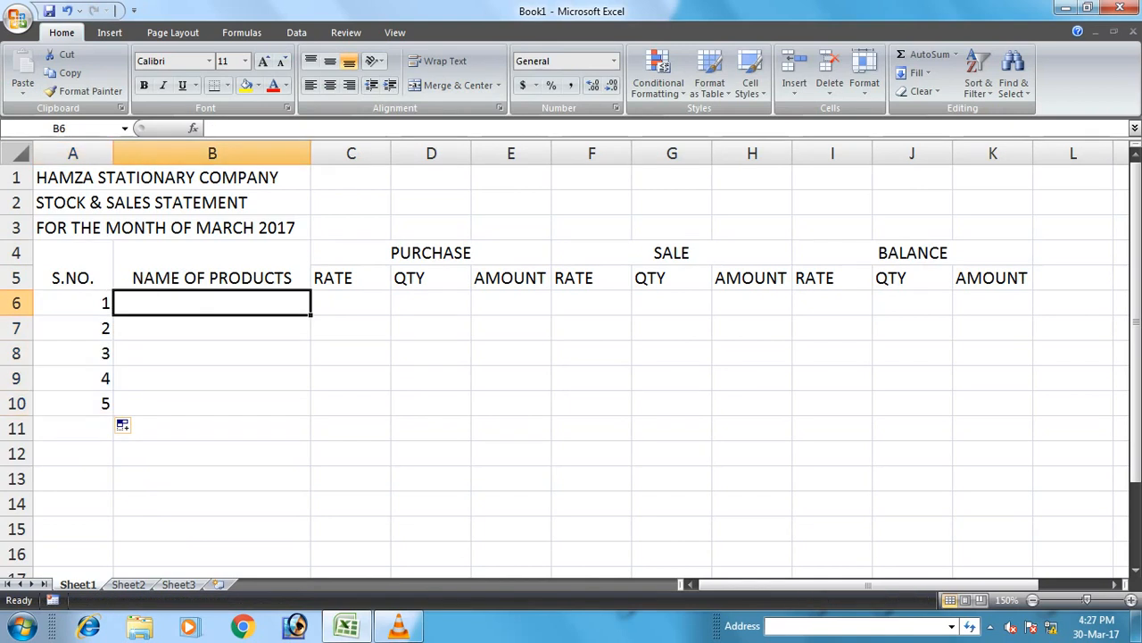
text(PEN)
key(Return)
text(PEN)
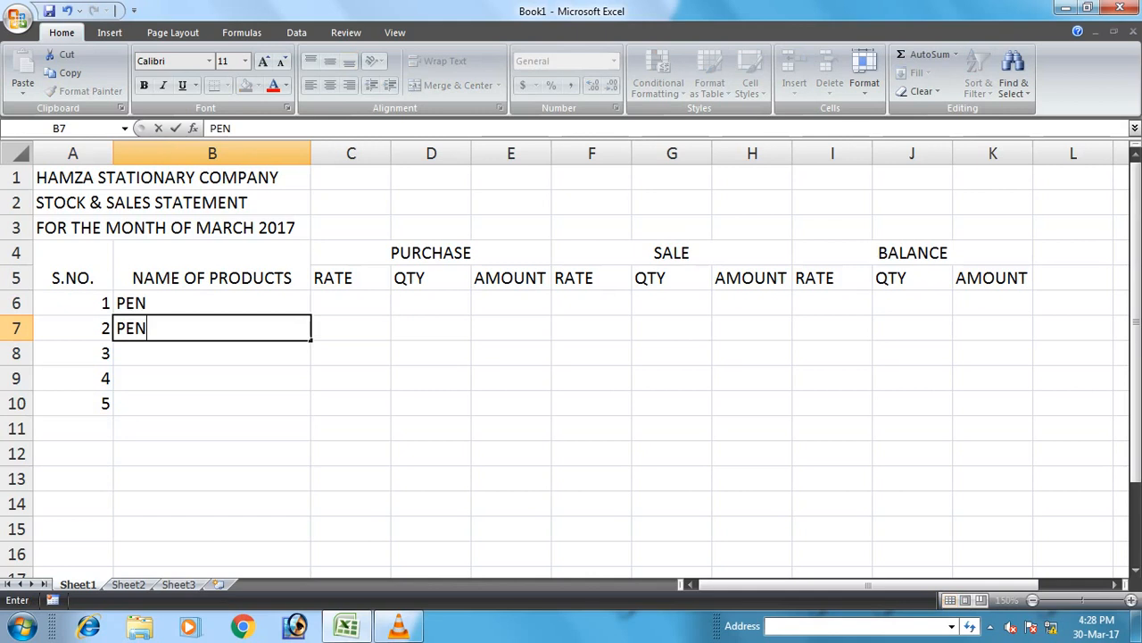
text(CIL)
key(Return)
text(INK)
key(Return)
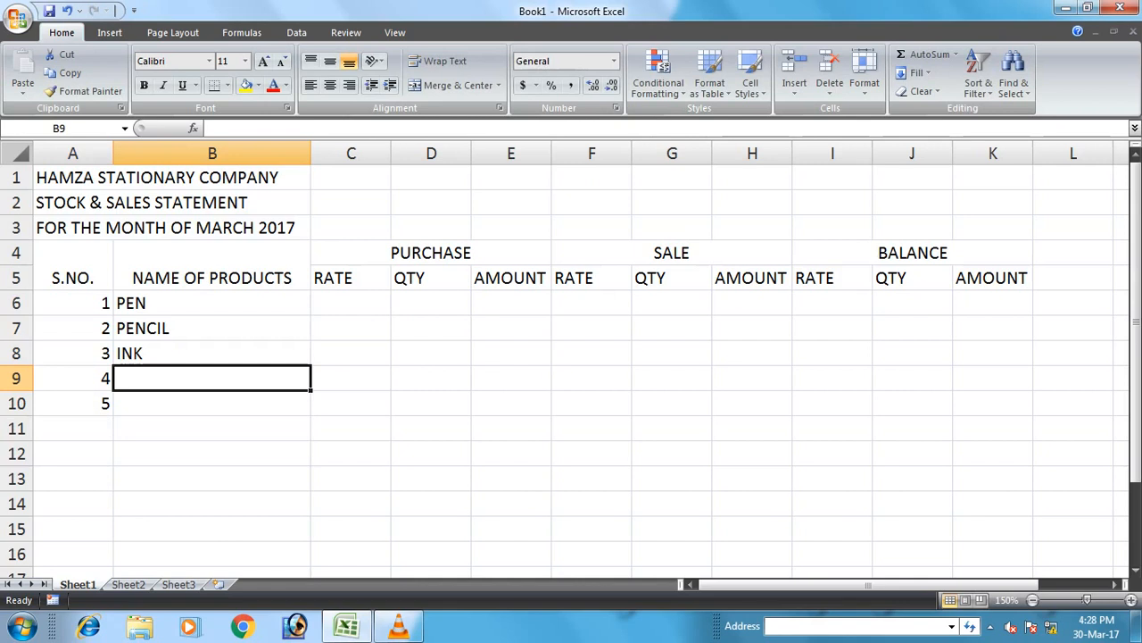
text(ERASER)
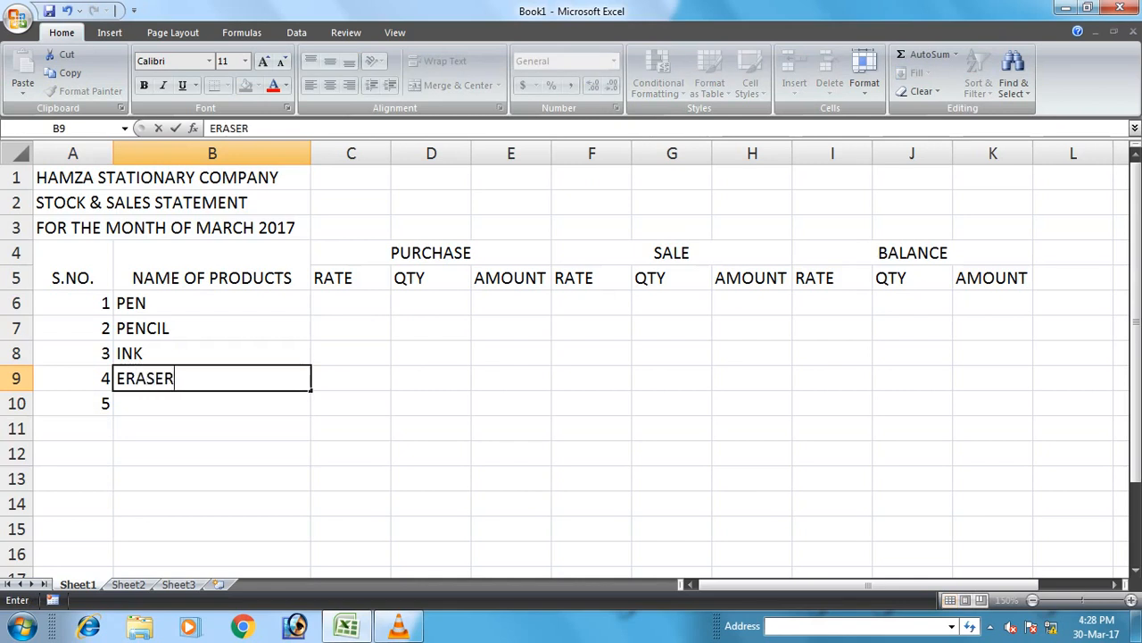
key(Return)
text(RE)
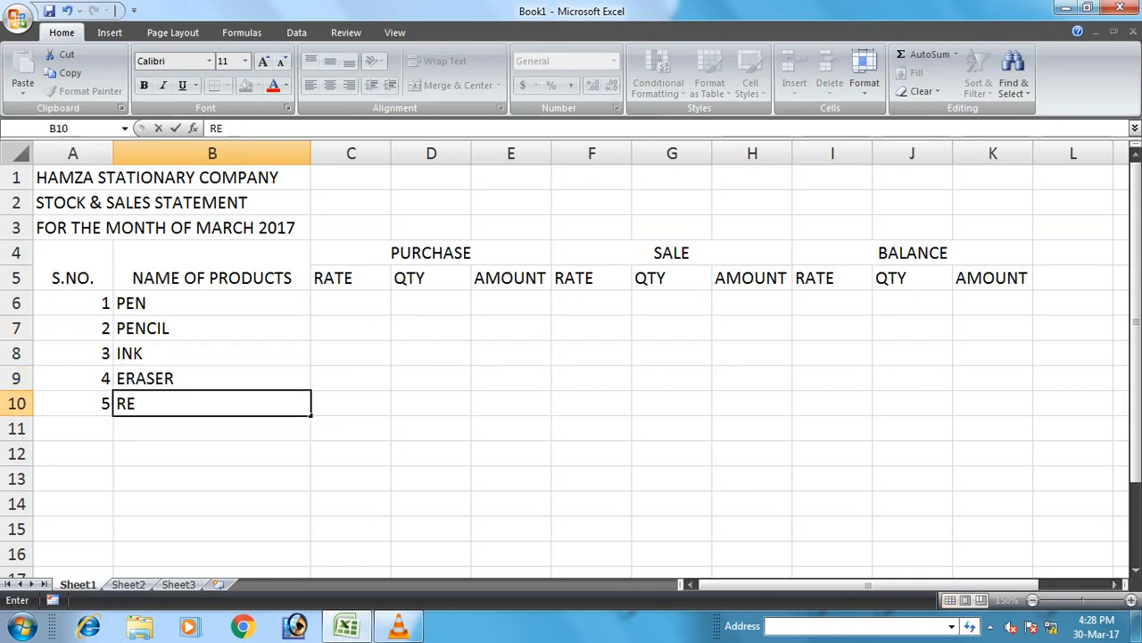
text(MOVER)
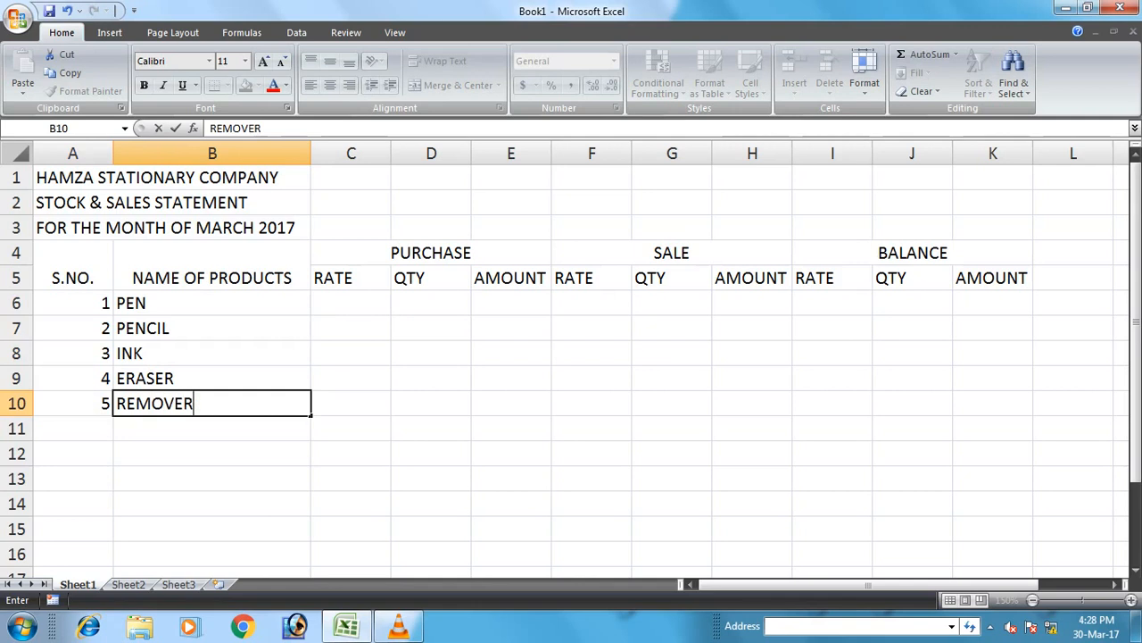
Enter the purchase rates 10, 5, 5, 5 and 15 for the five products in cells C6 to C10
key(Return)
key(Up)
key(Up)
key(Up)
key(Up)
key(Up)
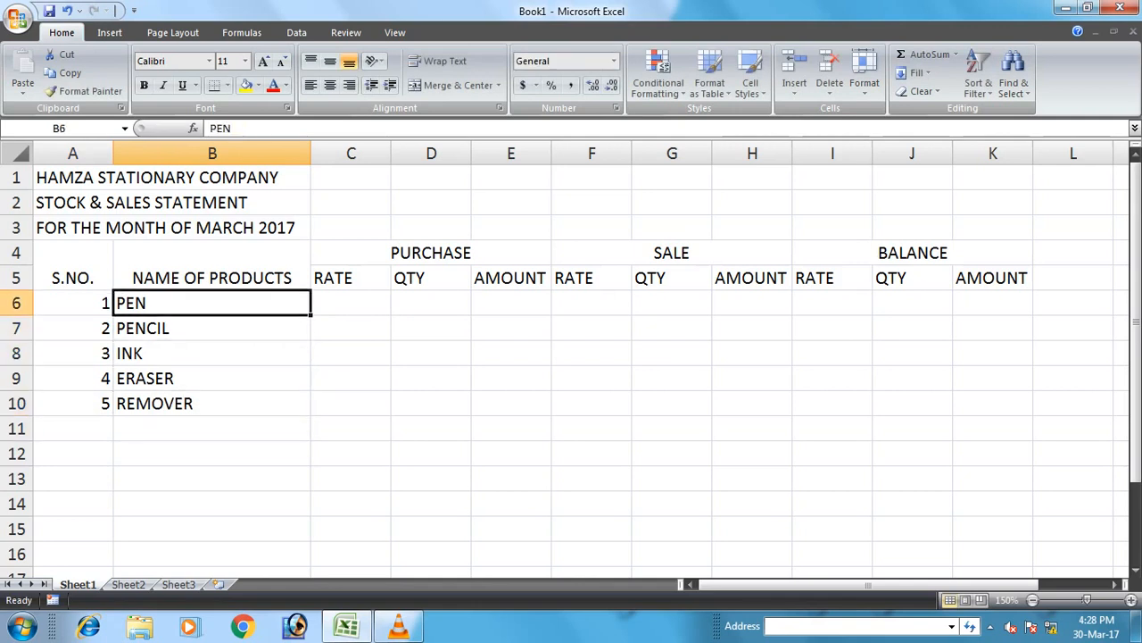
key(Right)
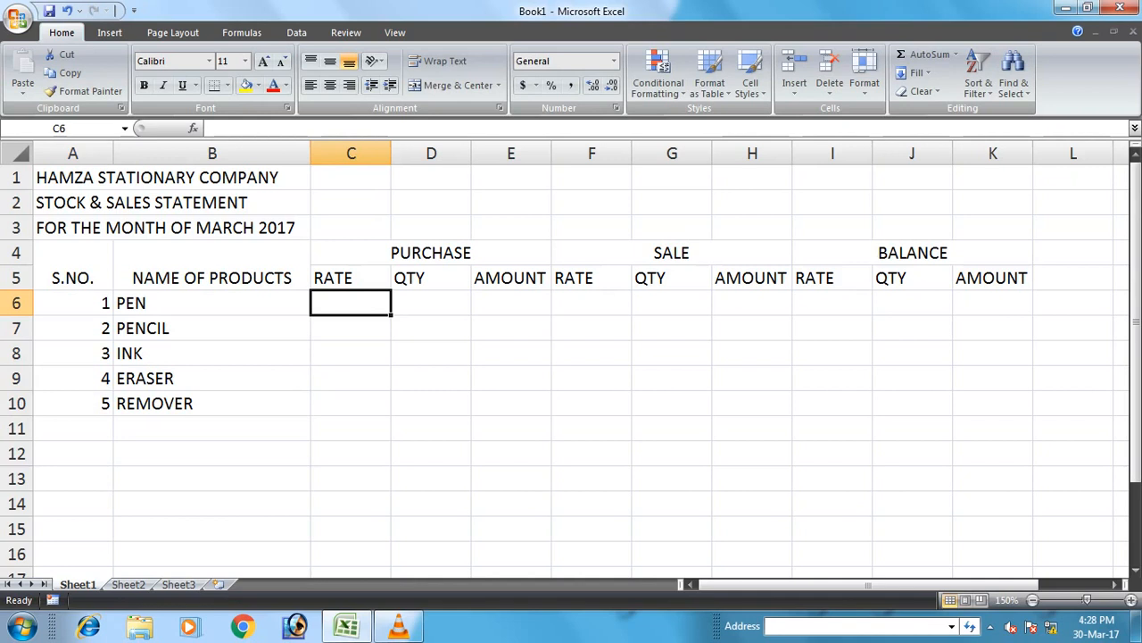
text(10)
key(Return)
text(5)
key(Return)
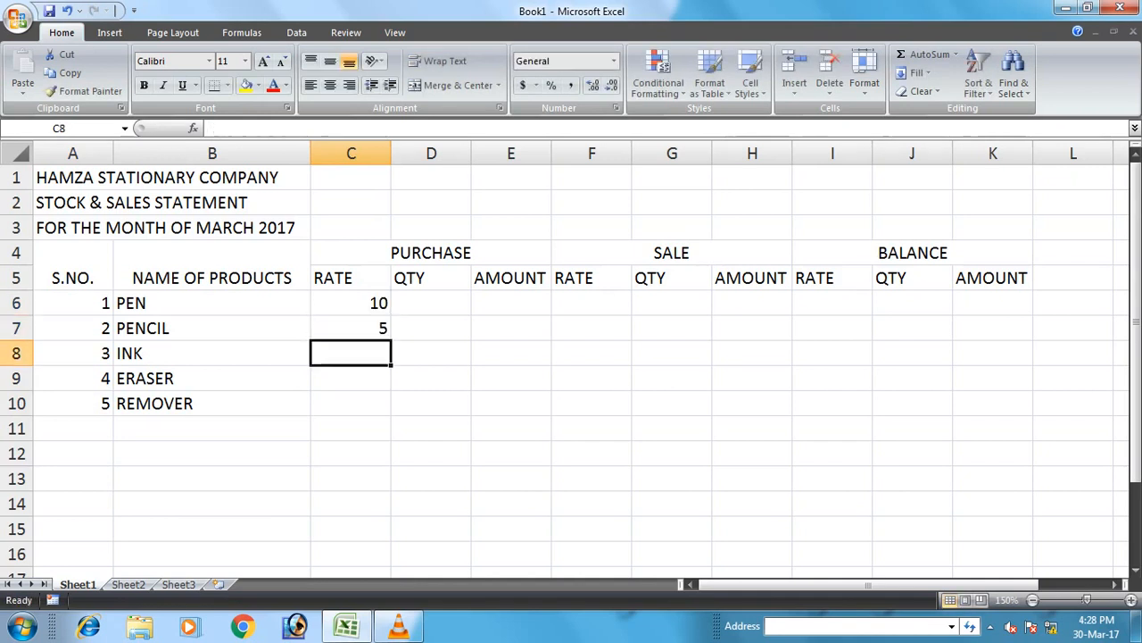
key(Up)
key(Down)
text(5)
key(Return)
text(5)
key(Return)
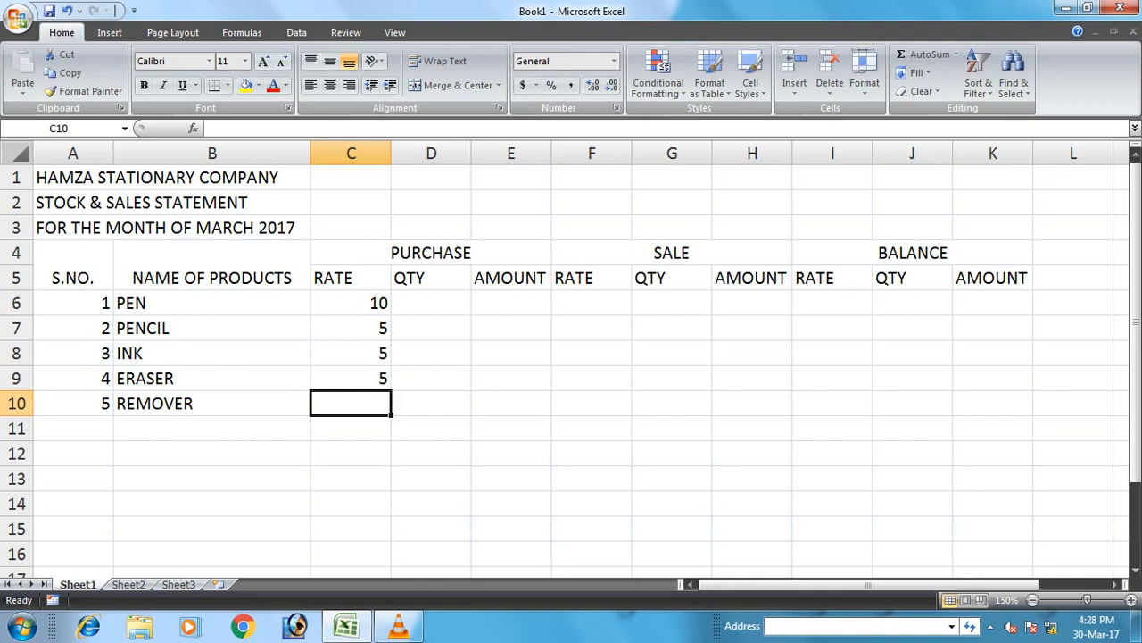
text(15)
key(Return)
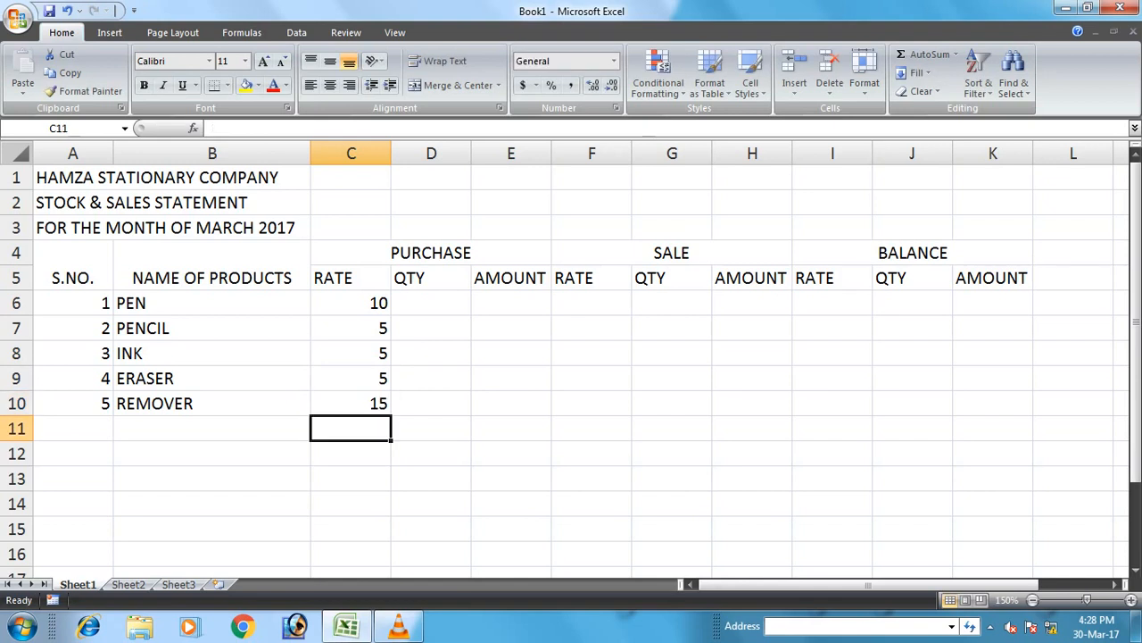
Enter a purchase quantity of 100 for each of the five products in cells D6 to D10
click(432, 302)
text(100)
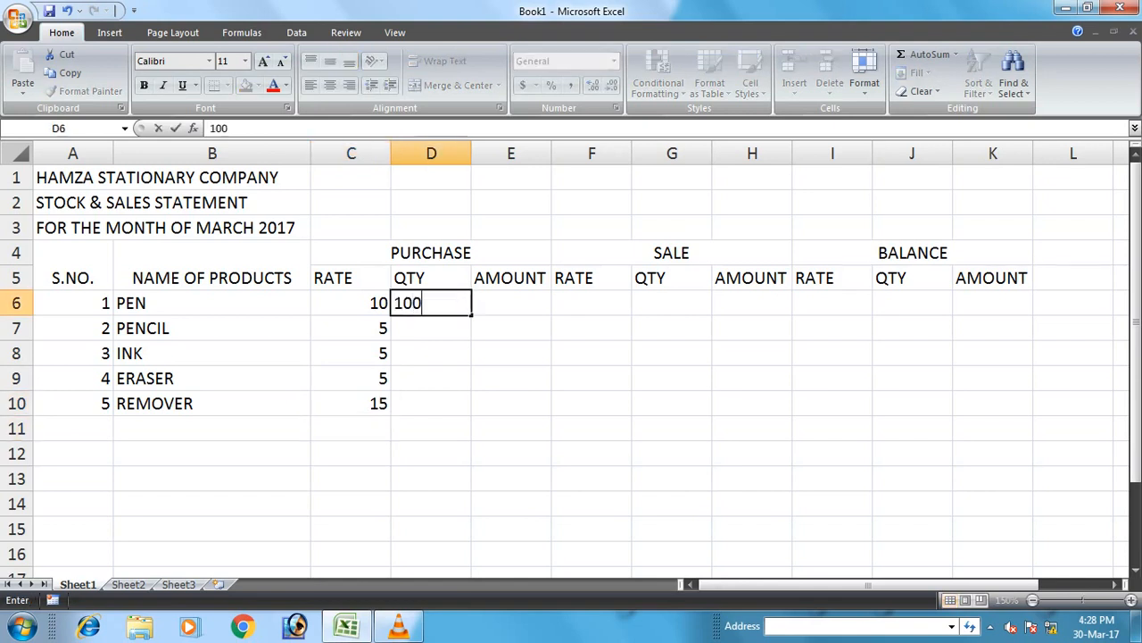
key(Return)
text(100)
key(Return)
text(100)
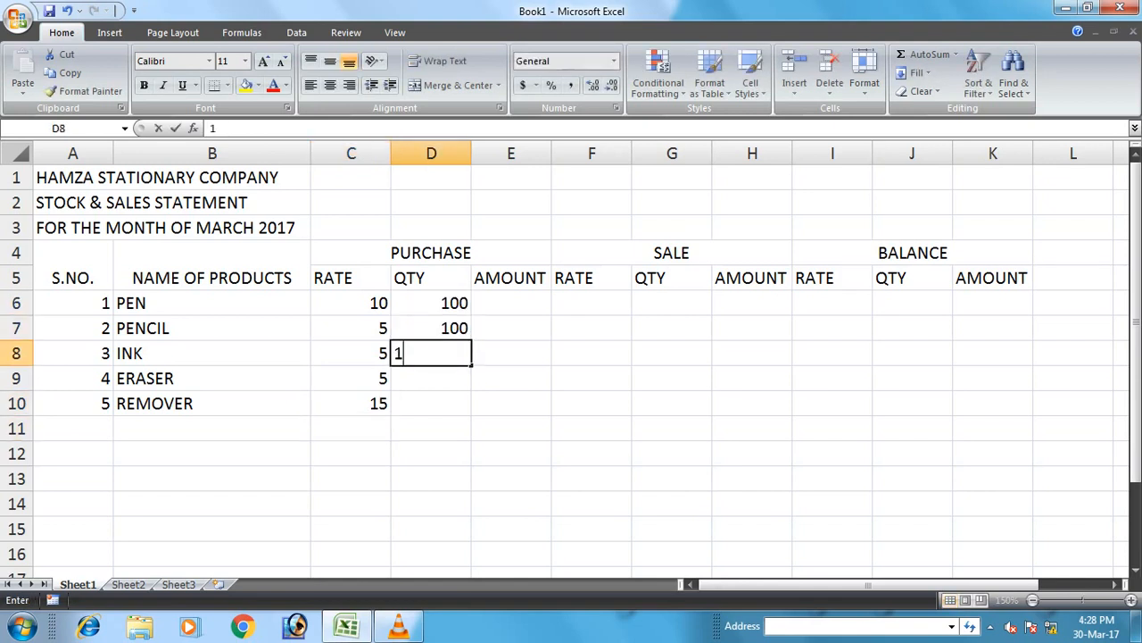
key(Return)
text(100)
key(Return)
text(100)
key(Return)
Calculate the purchase amount in E6 with =C6*D6 and fill the formula down to E10
key(Up)
key(Up)
key(Up)
key(Up)
key(Up)
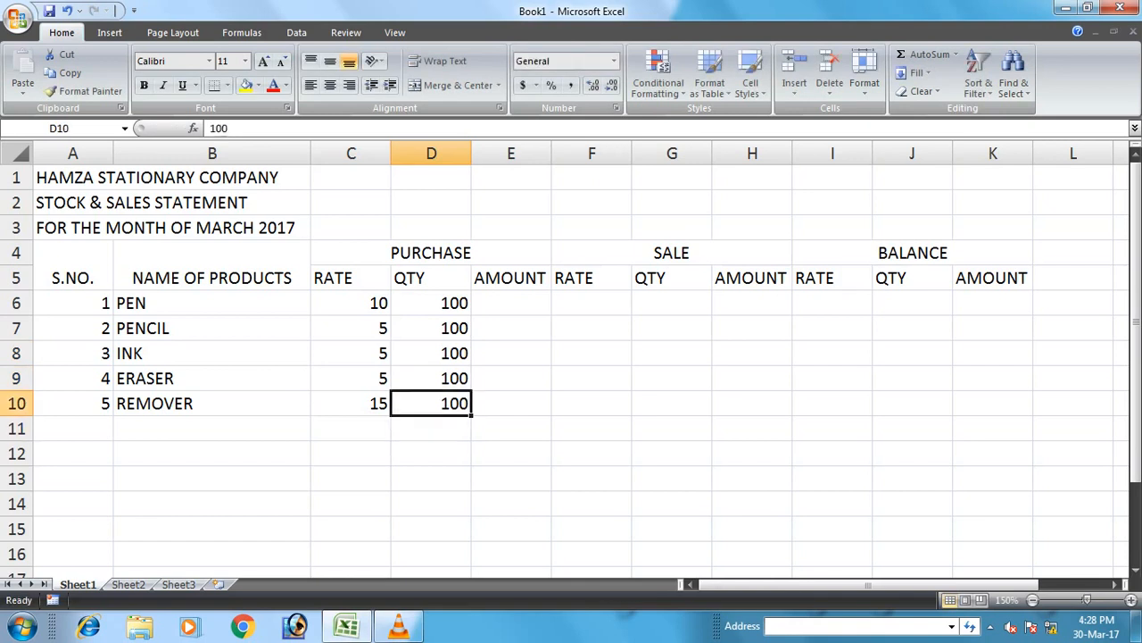
key(Right)
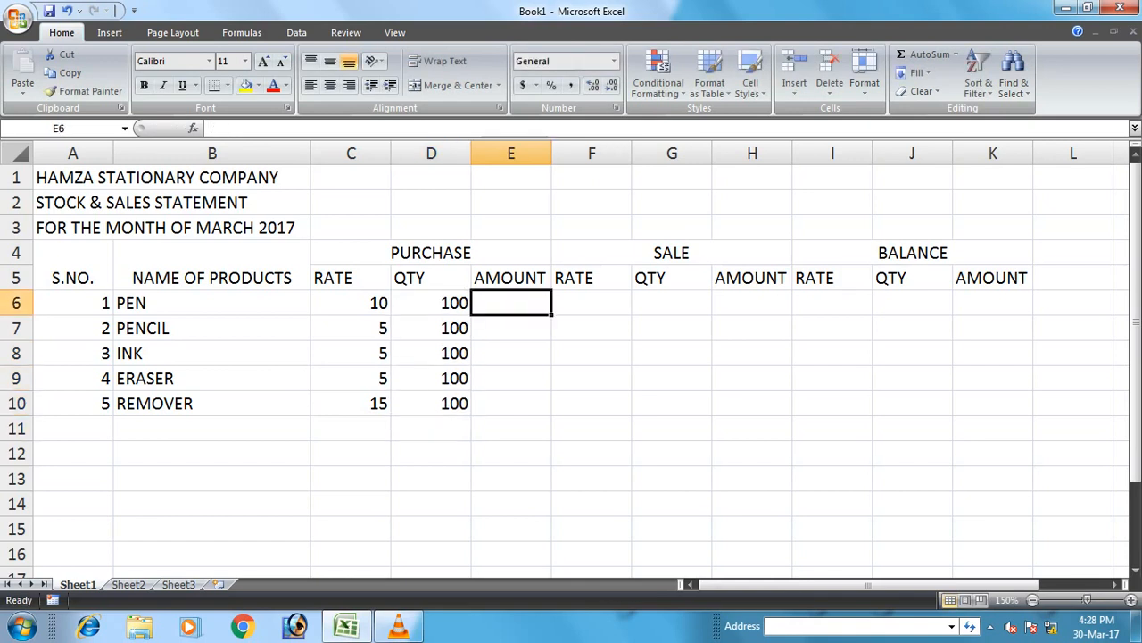
text(=)
key(Left)
key(Left)
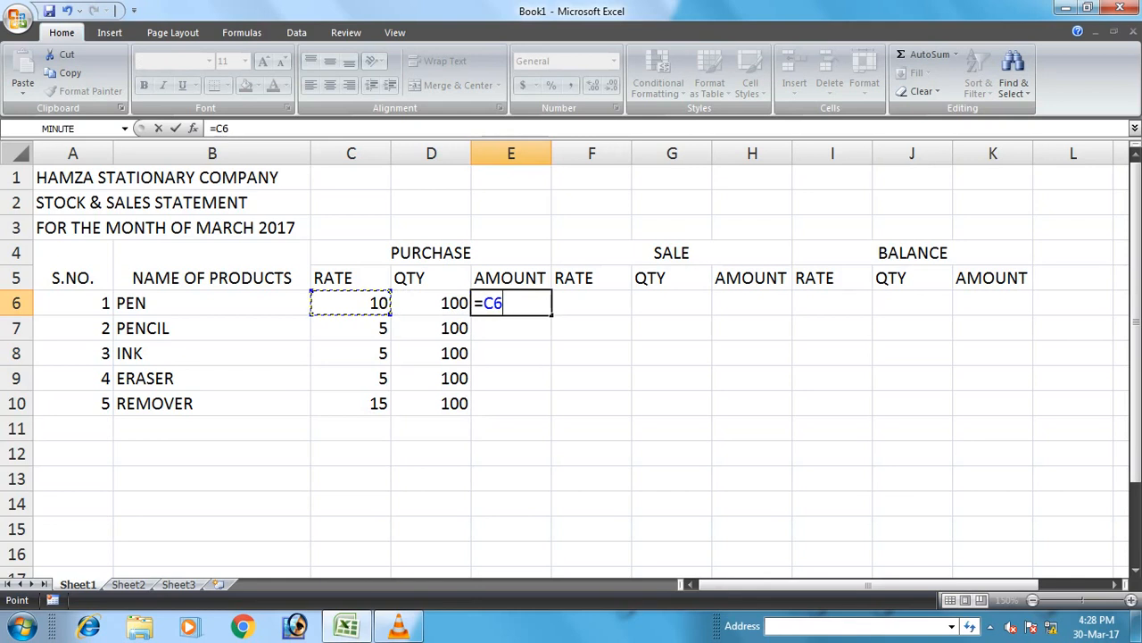
text(*)
key(Left)
key(ctrl+Return)
drag(552, 315, 539, 411)
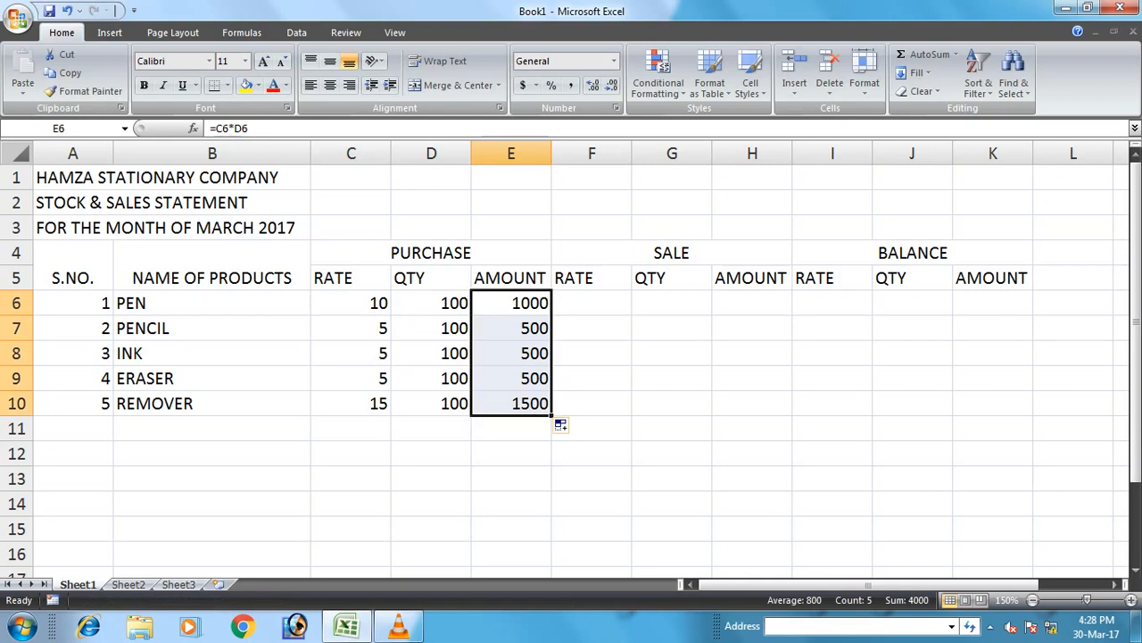
Total the purchase amounts E6:E10 in cell E11 with AutoSum
click(590, 404)
click(512, 429)
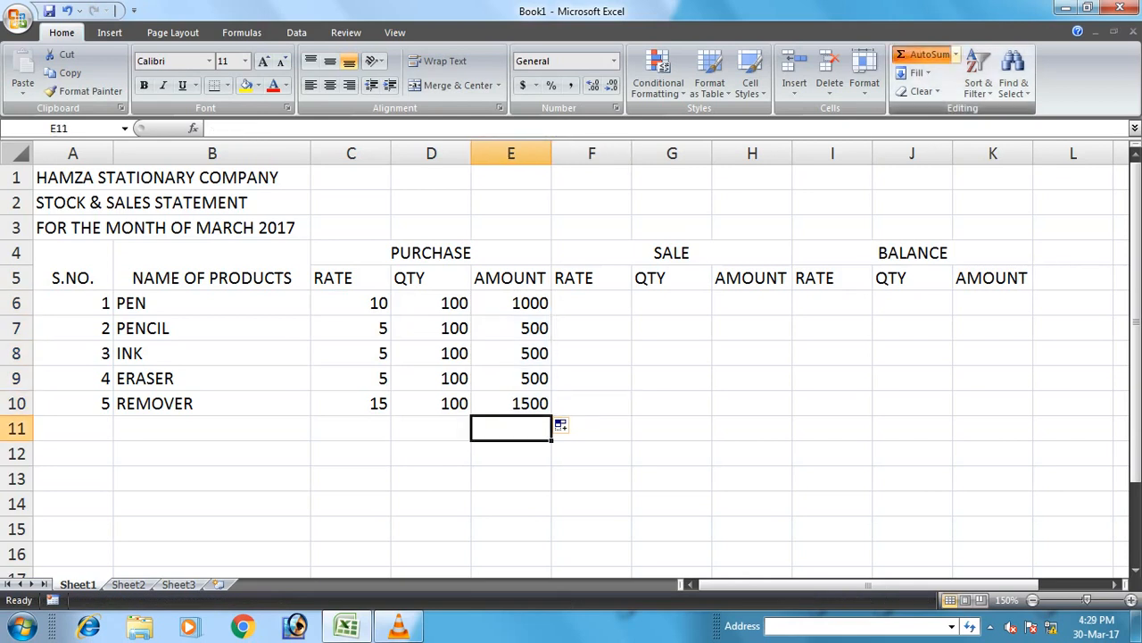
click(928, 55)
click(928, 54)
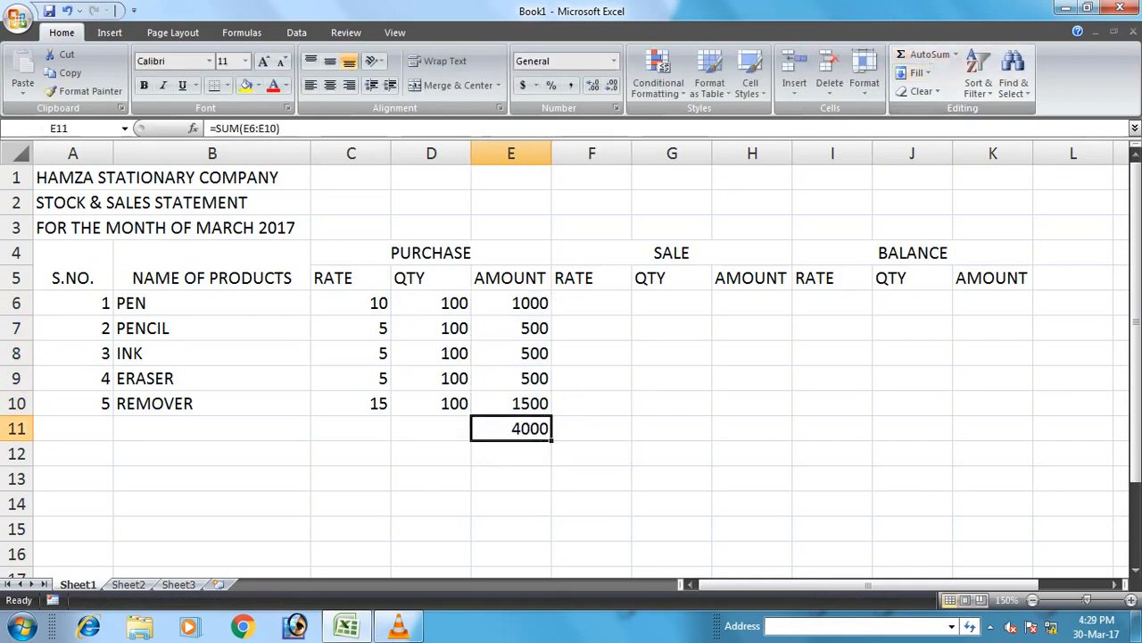
Enter the sale rates 15, 10, 10, 7 and 7 for the five products in cells F6 to F10
click(592, 304)
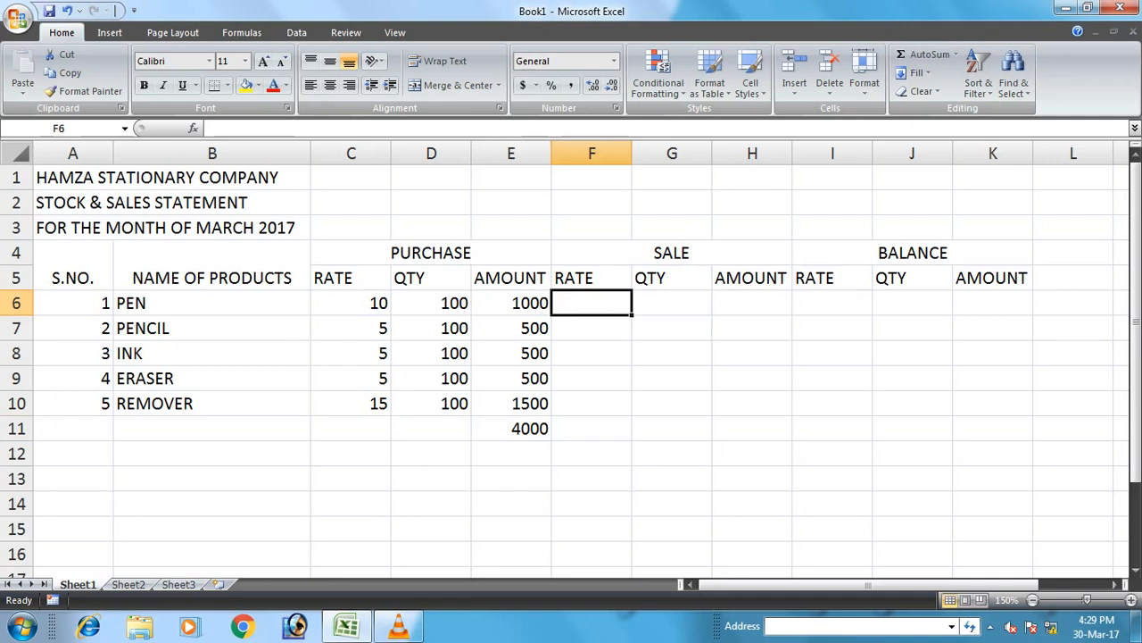
text(15)
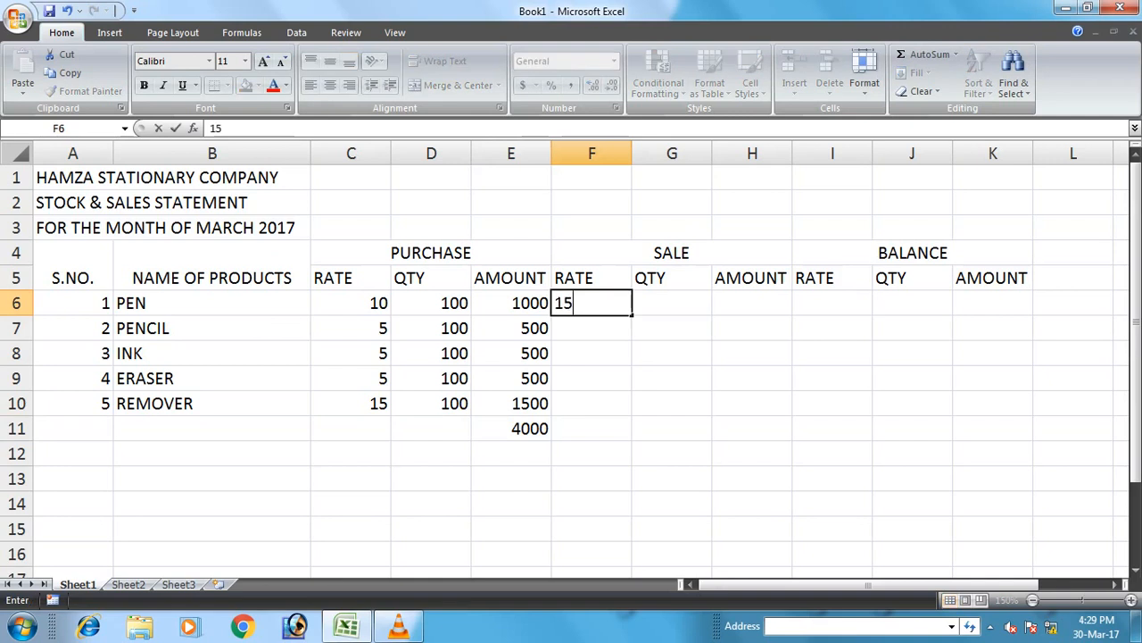
key(Return)
text(10)
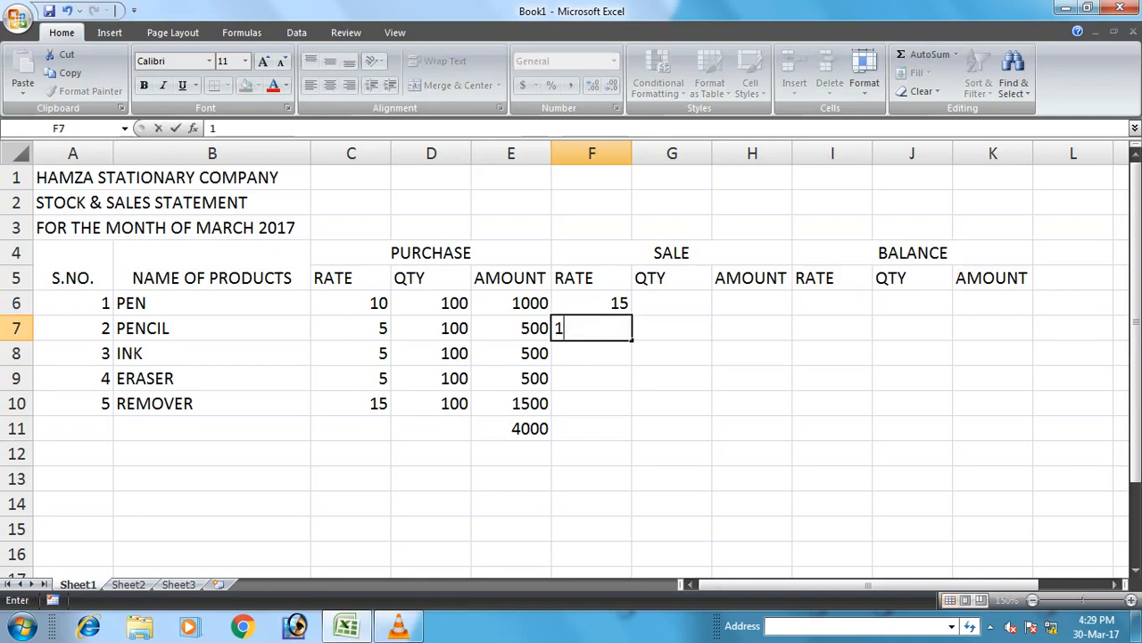
key(Return)
text(10)
key(Return)
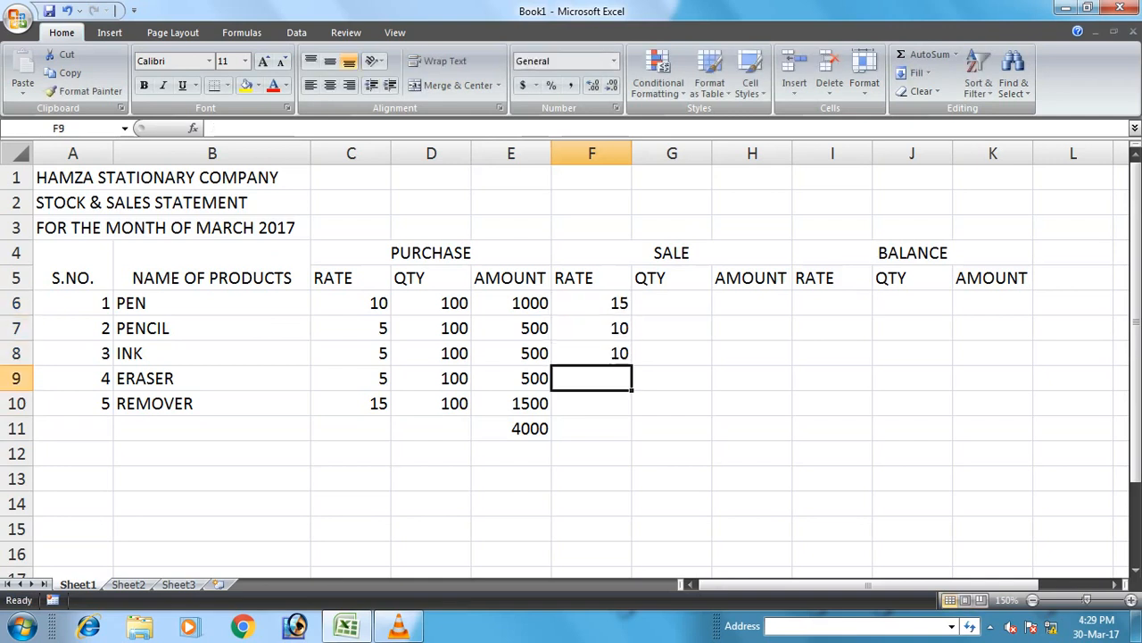
text(7)
key(Return)
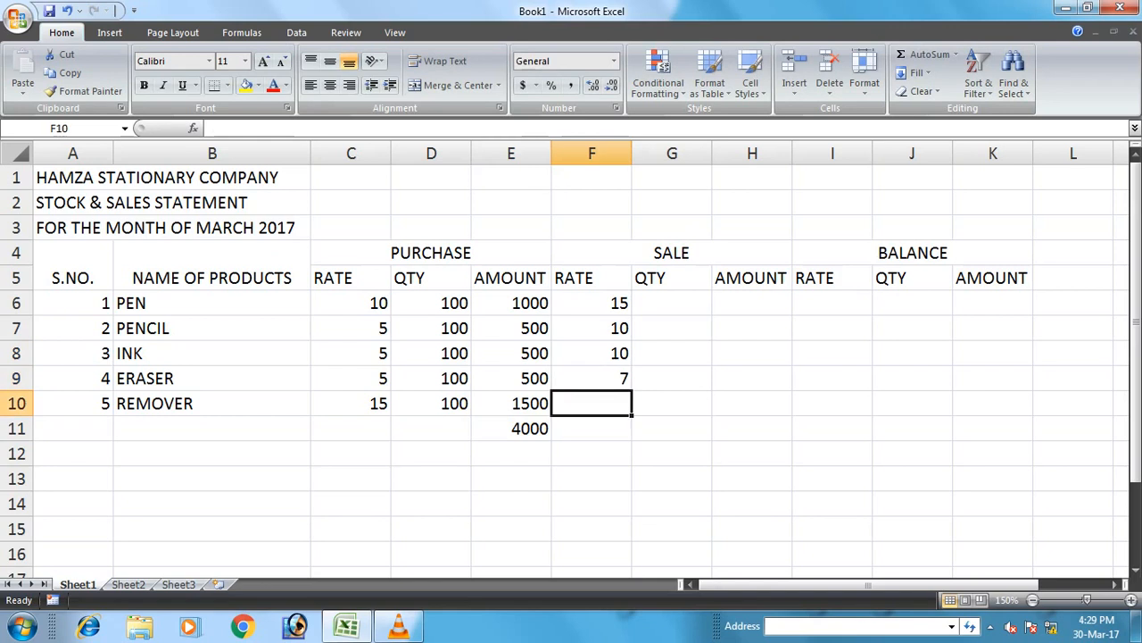
text(7)
key(Return)
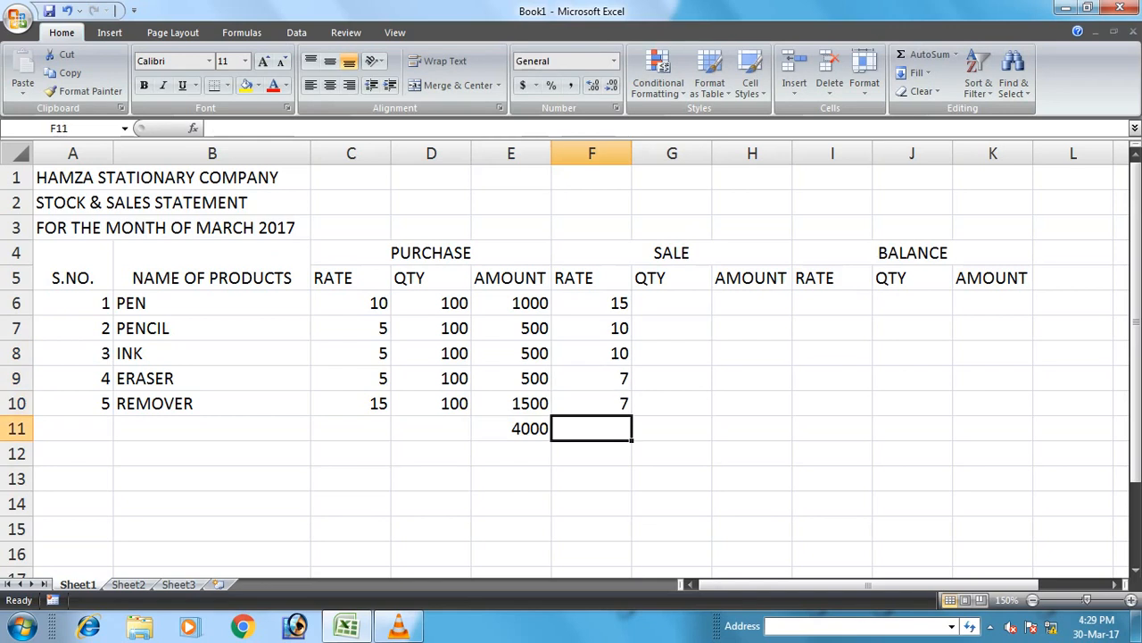
Enter the sale quantities 15, 10, 5, 20 and 50 in cells G6 to G10
click(672, 303)
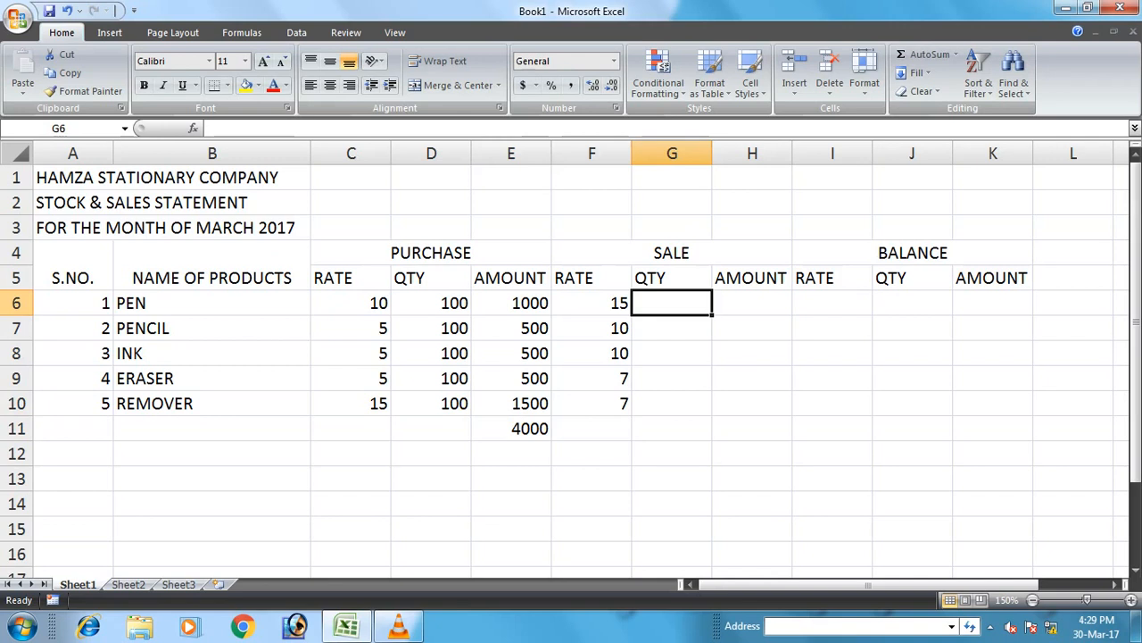
text(15)
key(Return)
text(10)
key(Return)
text(5)
key(Return)
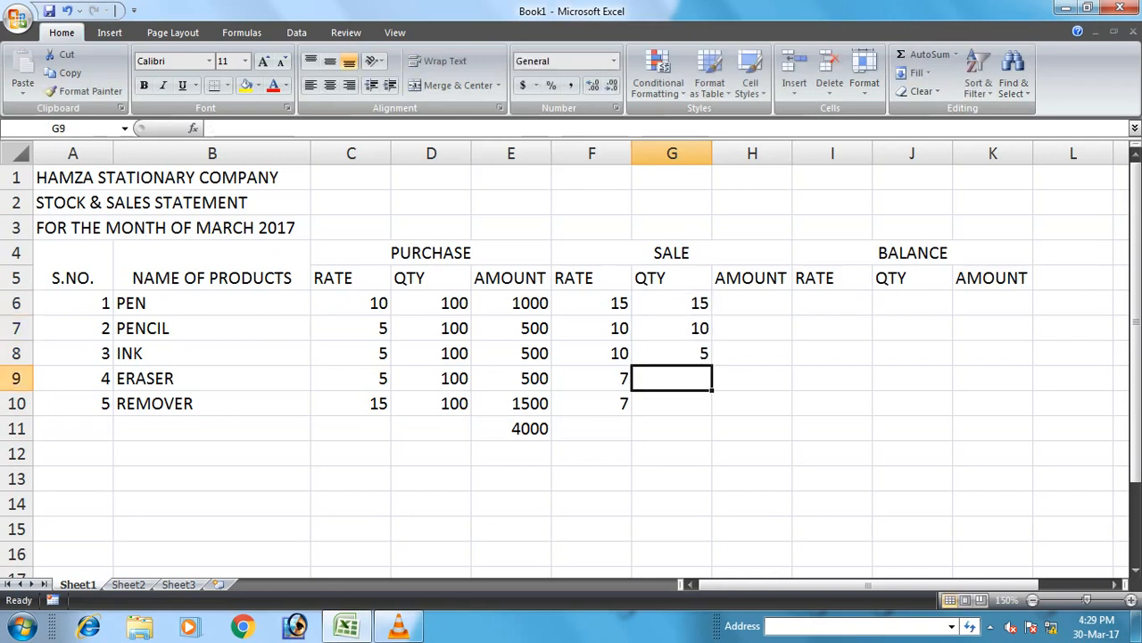
text(20)
key(Return)
text(50)
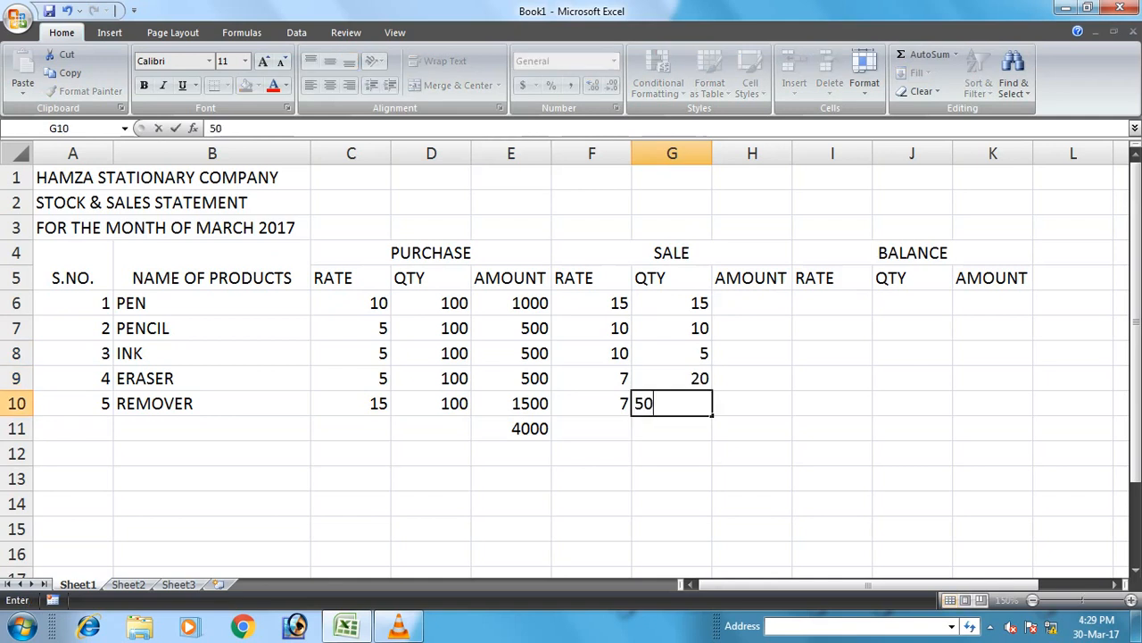
key(Return)
Calculate the sale amount in H6 with =F6*G6 and fill the formula down to H10
text(=F6*G6)
key(Return)
key(Up)
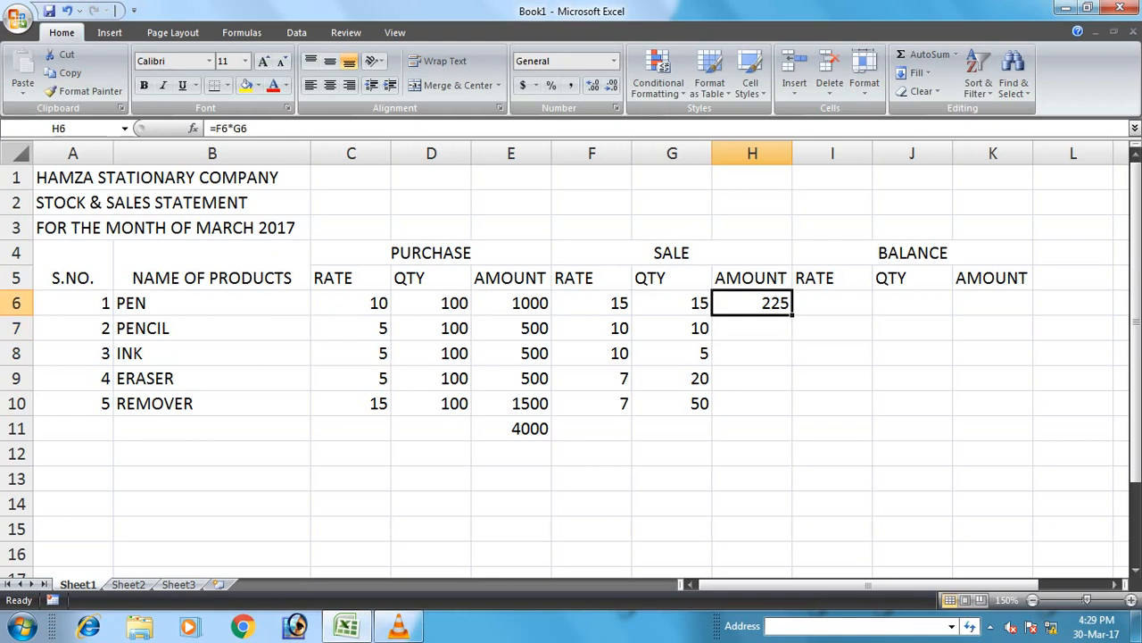
drag(791, 315, 790, 412)
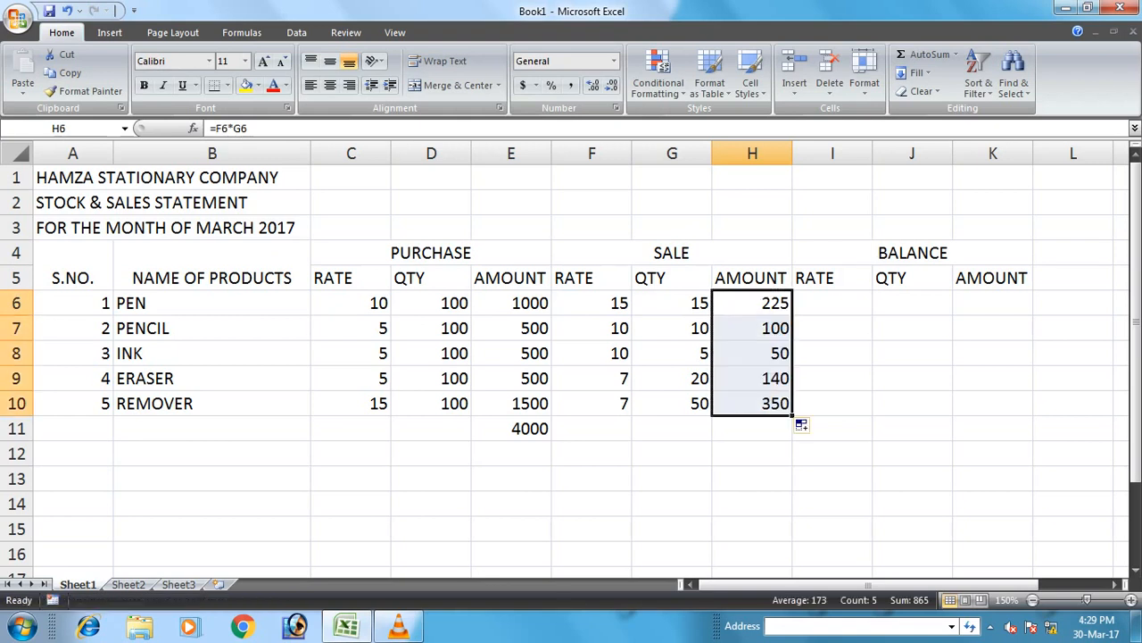
Copy the sale rates from F6:F10 into the balance rate column, starting at I6
key(Right)
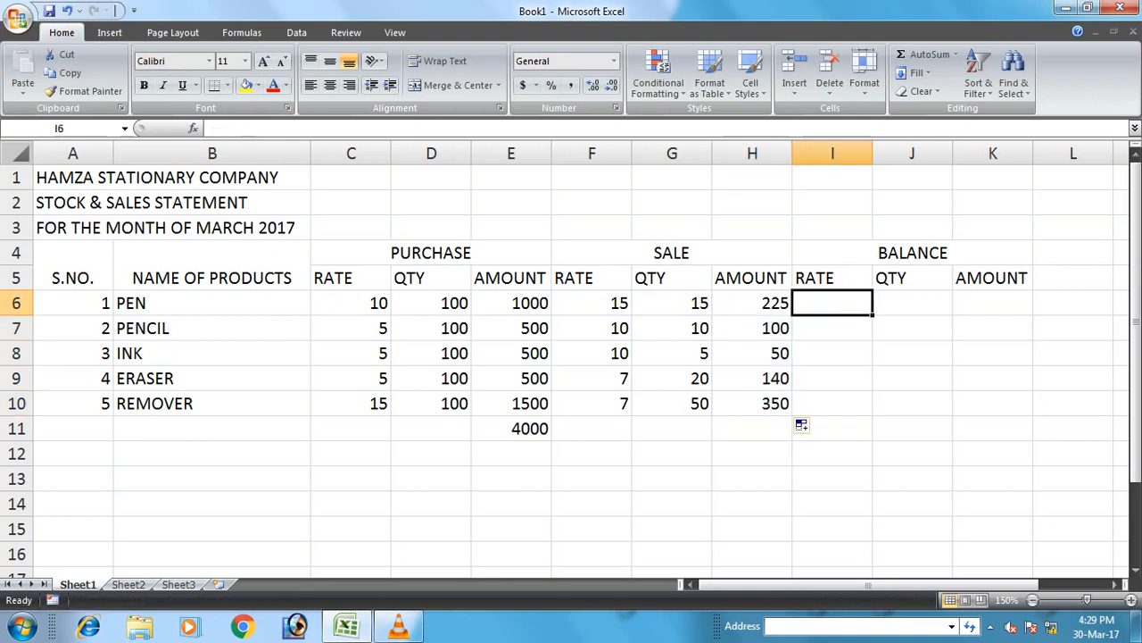
drag(592, 304, 592, 405)
click(70, 73)
click(832, 304)
click(22, 70)
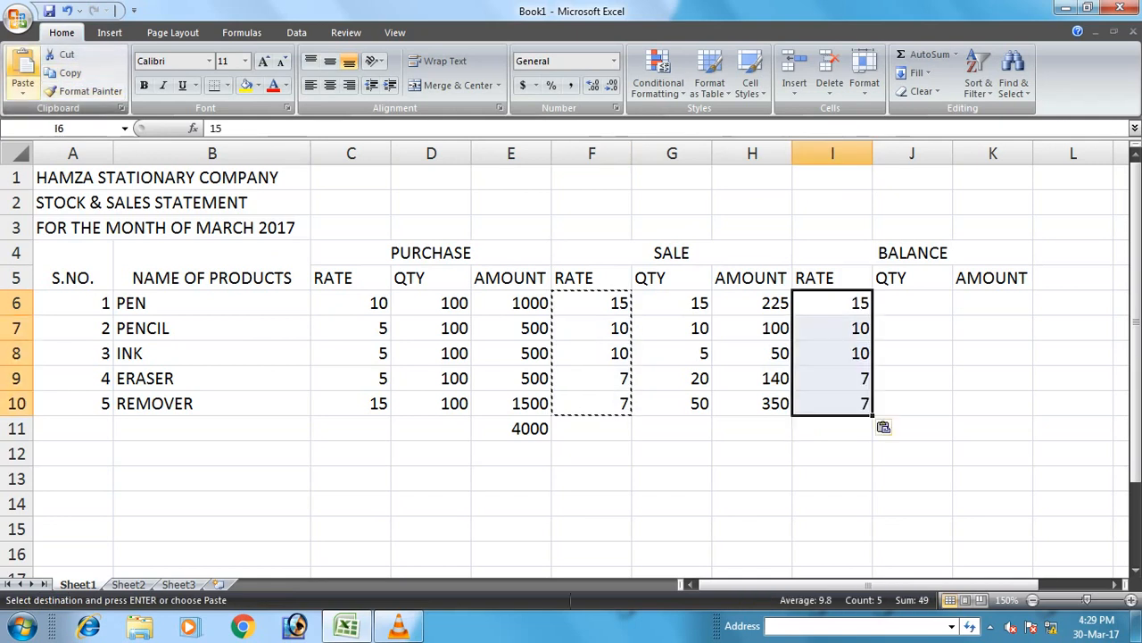
Calculate the balance quantity in J6 with =D6-G6 and fill the formula down to J10
key(Right)
text(=)
key(Left)
key(Left)
key(Left)
key(Left)
key(Left)
key(Left)
text(-)
key(Left)
key(Left)
key(Left)
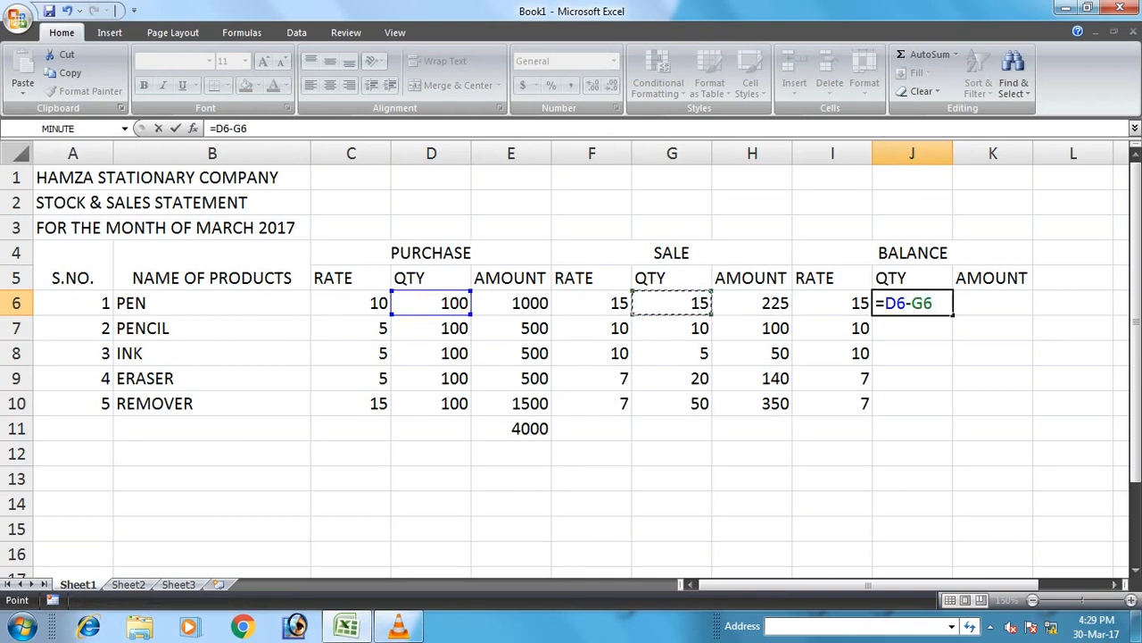
key(Return)
key(Up)
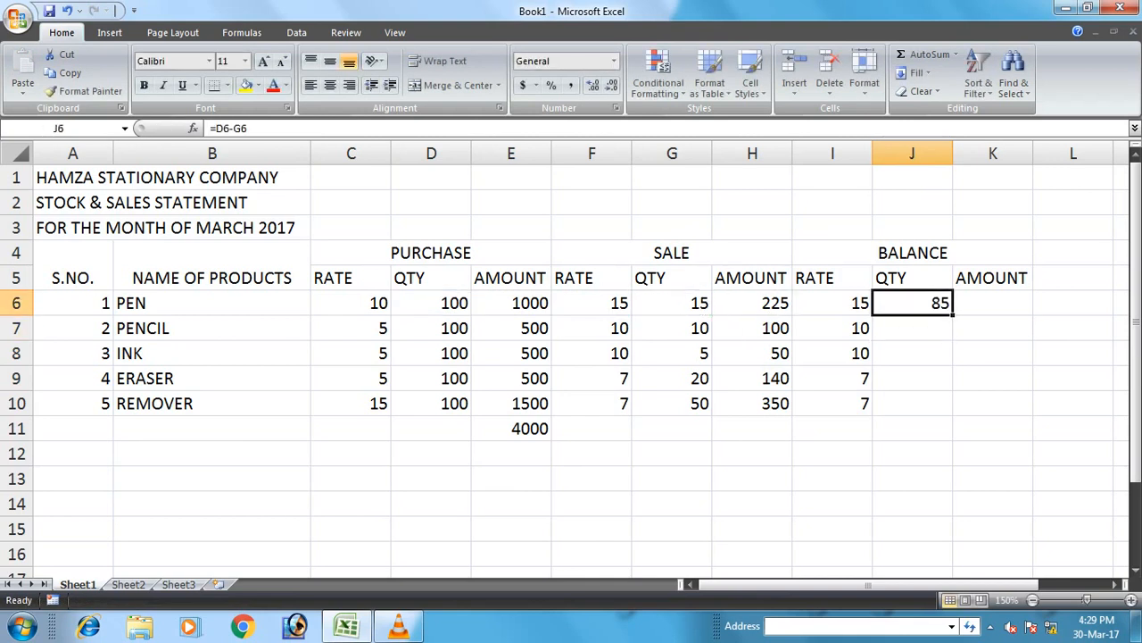
drag(952, 315, 952, 412)
Calculate the balance amount in K6 with =I6*J6 and fill the formula down to K10
key(Right)
text(=)
key(Left)
key(Left)
text(*)
key(Left)
key(Return)
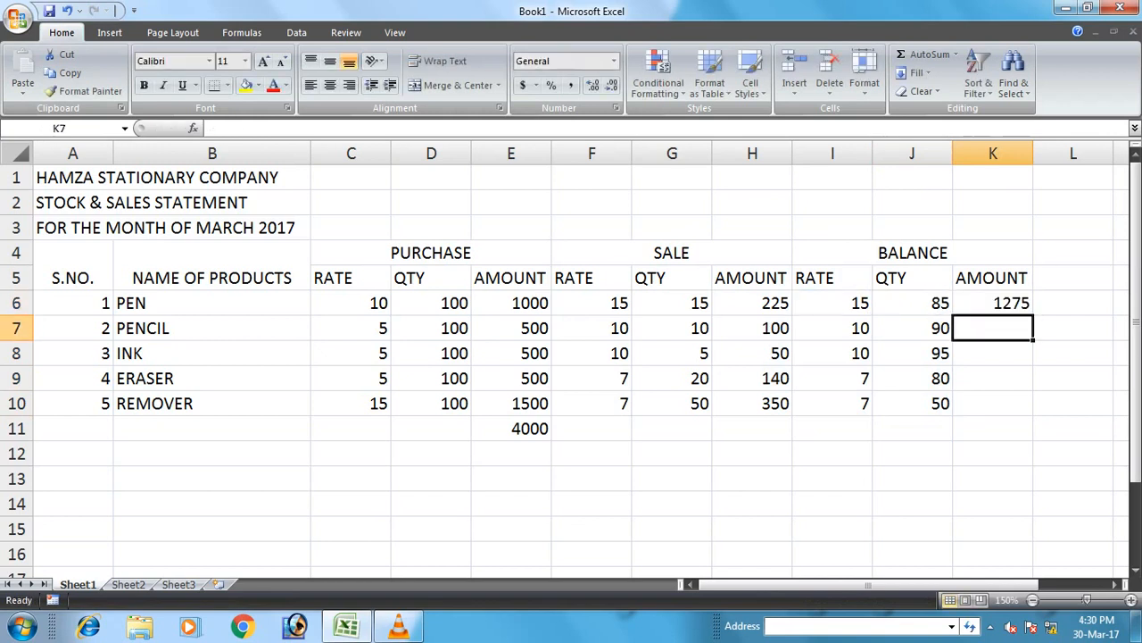
key(Up)
drag(1033, 315, 1043, 425)
Total the sale amounts in H11 and the balance amounts in K11 with AutoSum
click(752, 429)
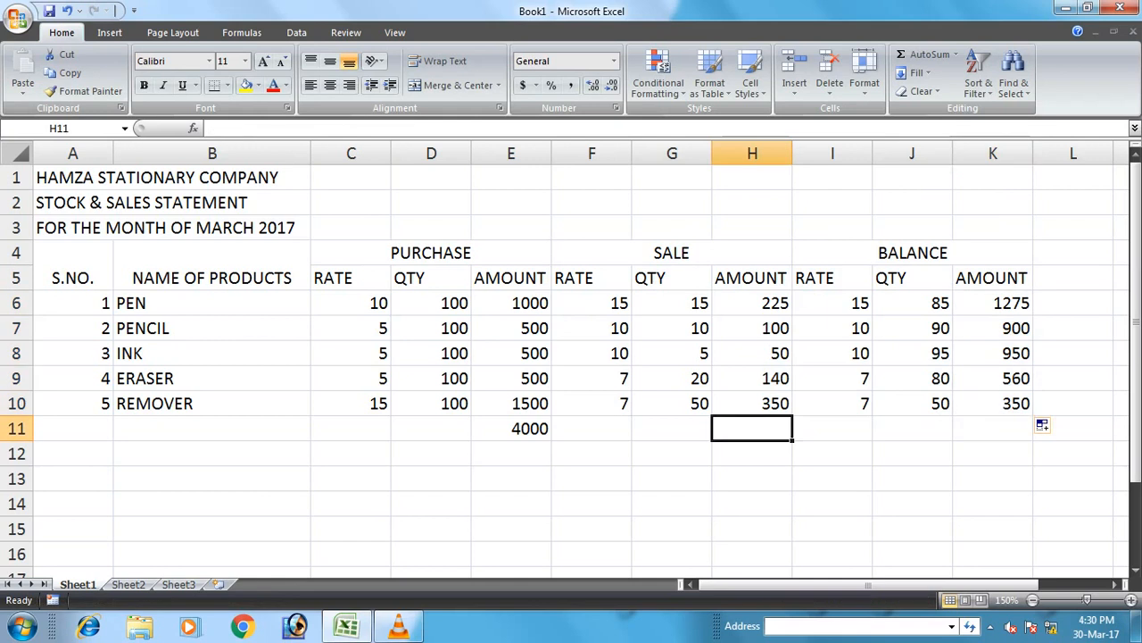
click(928, 55)
click(929, 55)
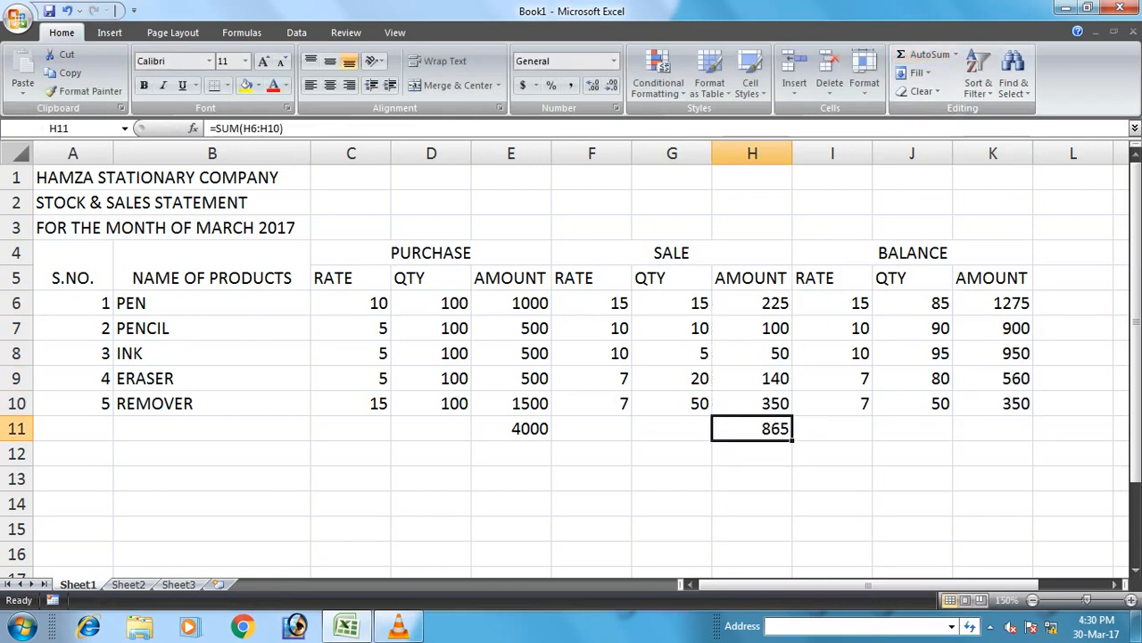
click(992, 428)
click(929, 56)
click(928, 55)
click(832, 453)
Apply All Borders to the whole statement table, A4:K11
drag(53, 253, 992, 429)
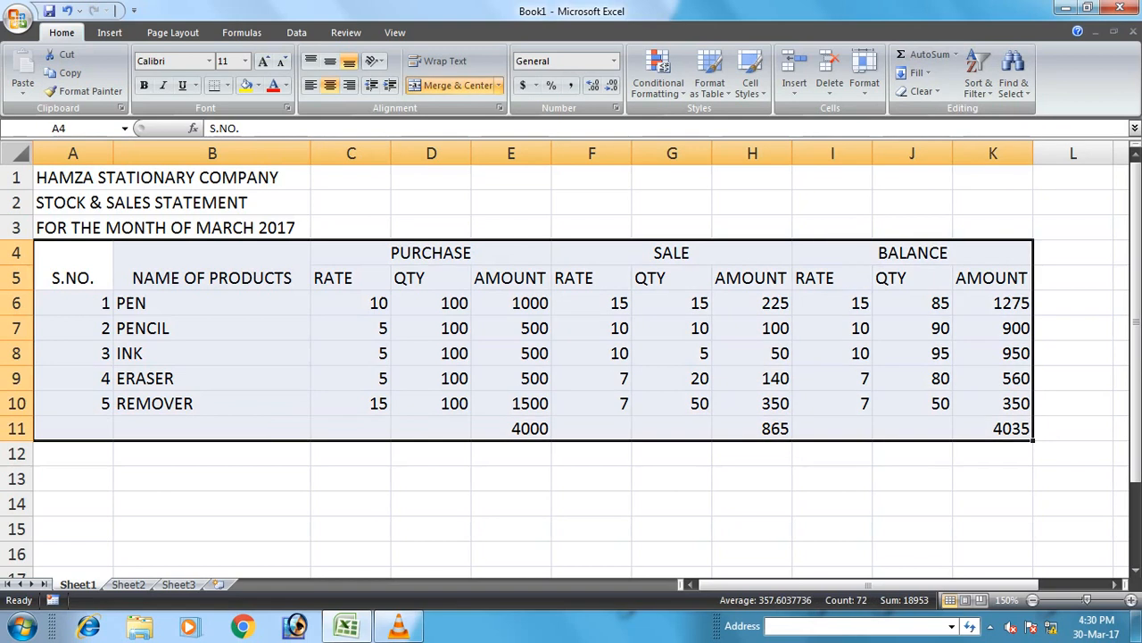
click(228, 86)
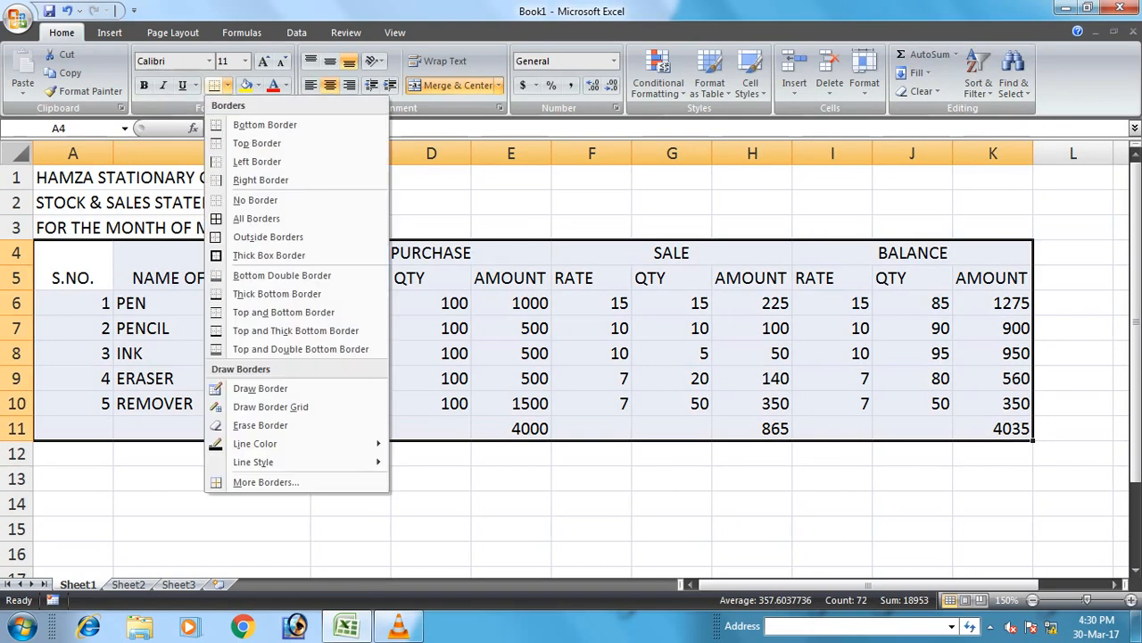
click(266, 482)
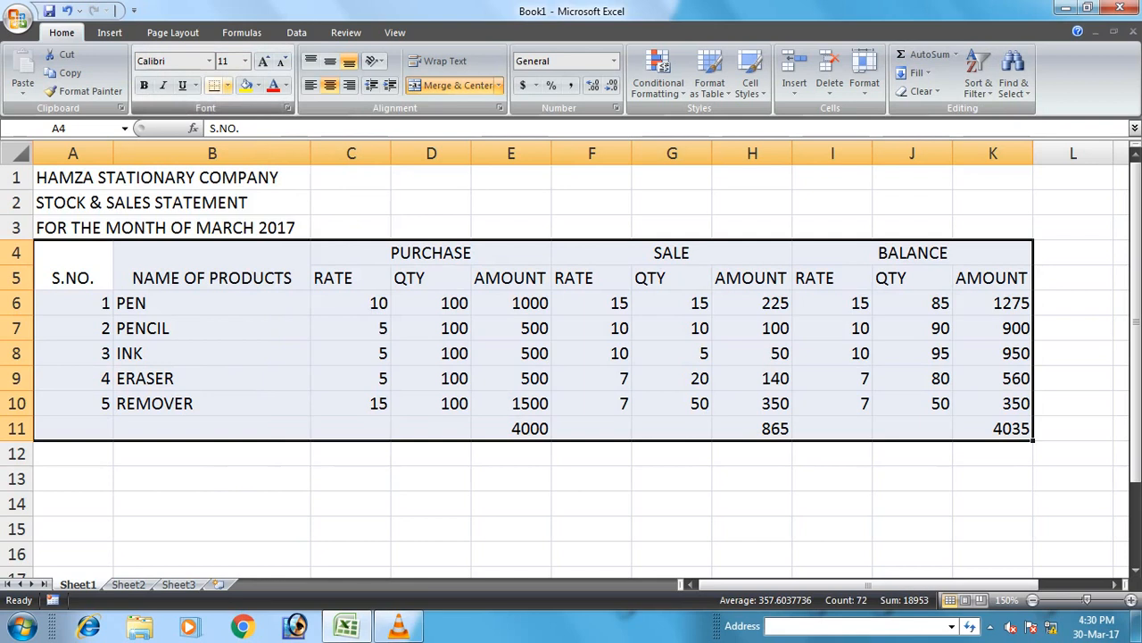
click(228, 85)
click(257, 219)
click(510, 352)
Merge and center cells A11:D11 in the total row
drag(134, 428, 446, 430)
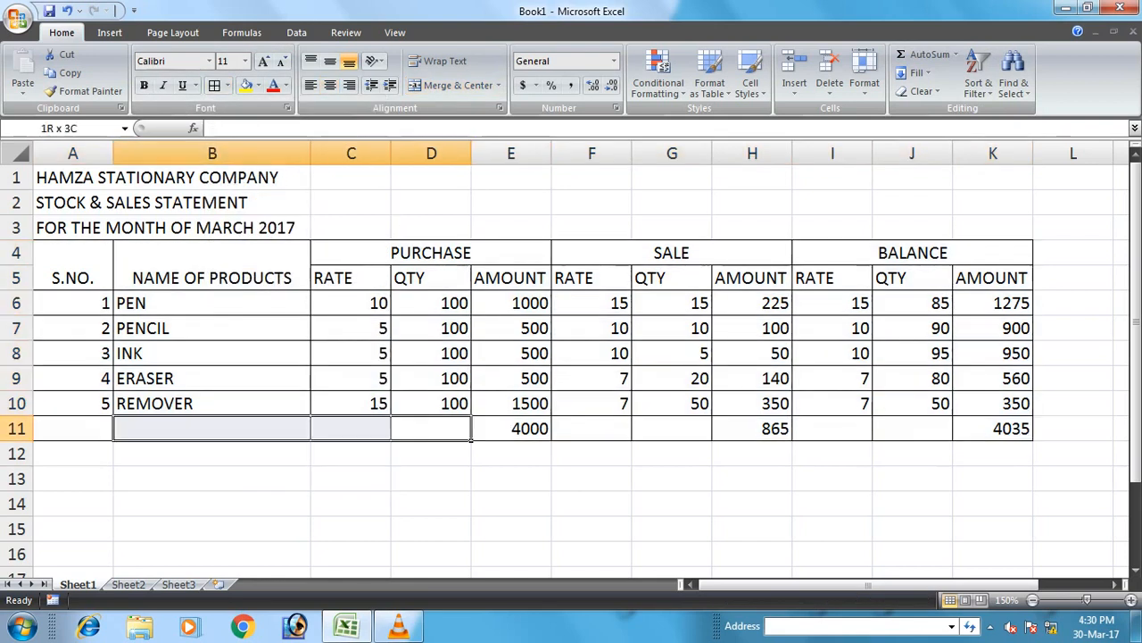
drag(124, 428, 71, 428)
click(455, 84)
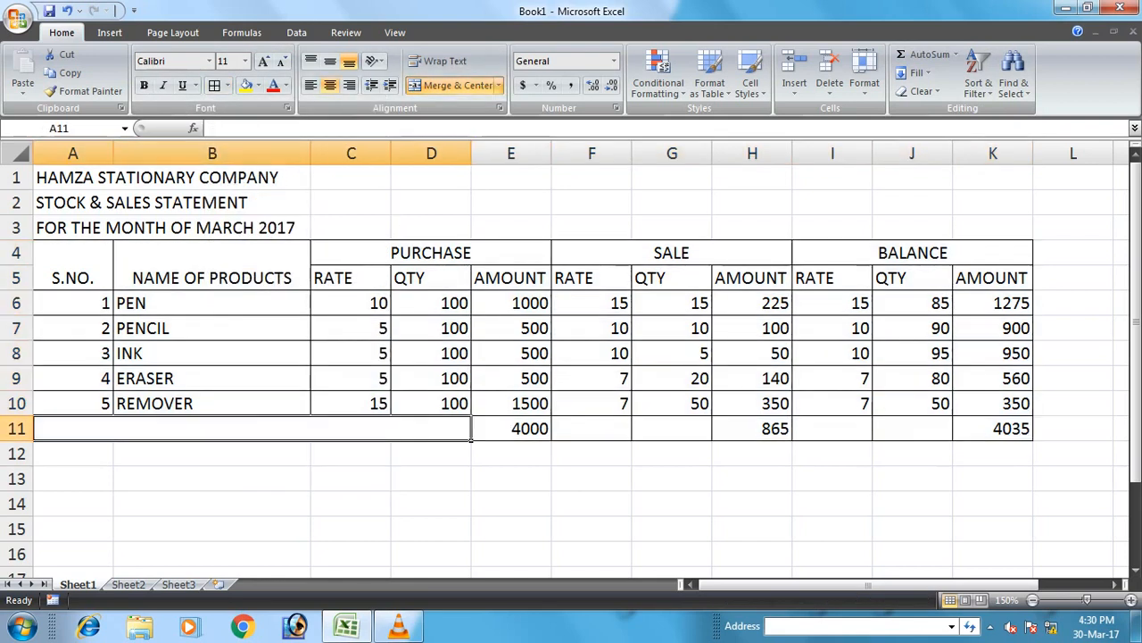
Enter TOTAL VALUE as the label in the merged cell A11
text(TOTAL)
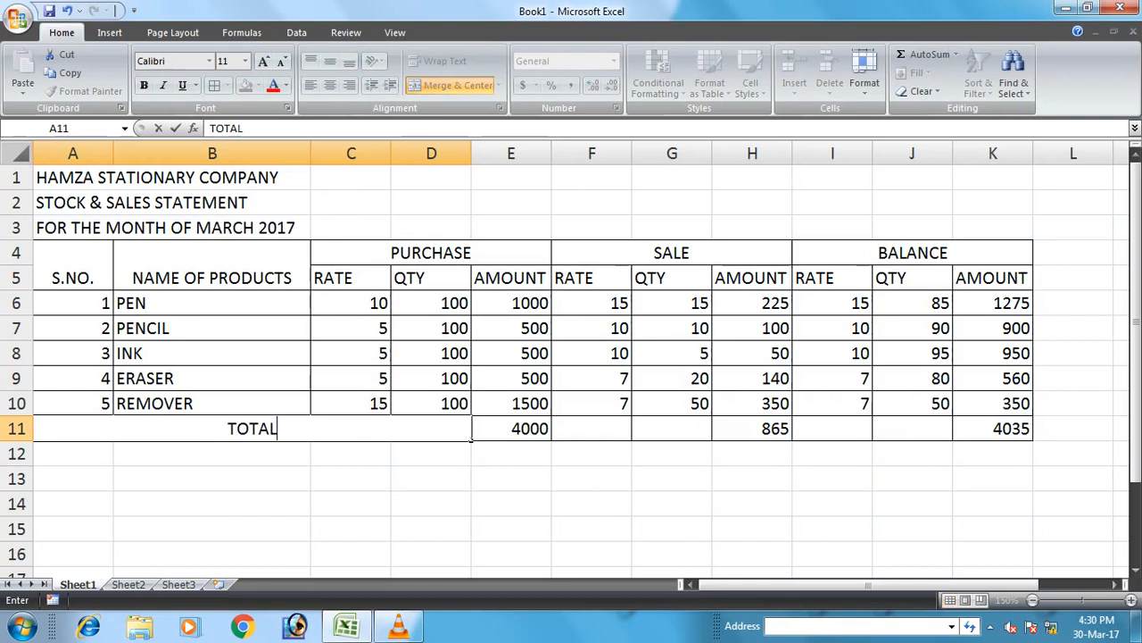
text( AMOUNT)
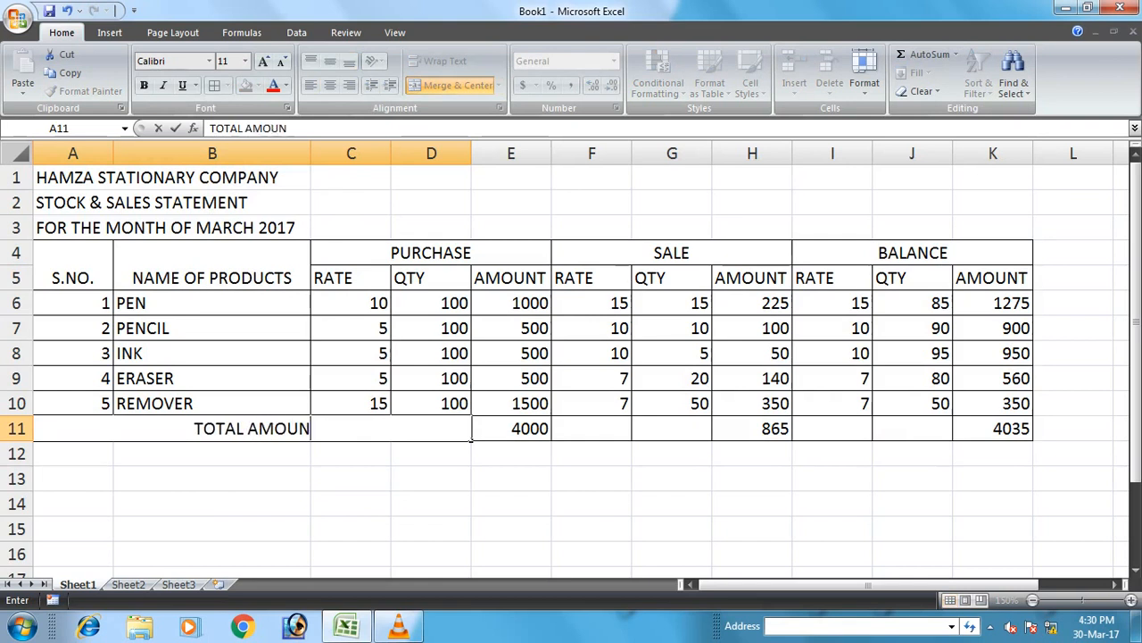
key(BackSpace)
key(BackSpace)
key(BackSpace)
key(BackSpace)
key(BackSpace)
key(BackSpace)
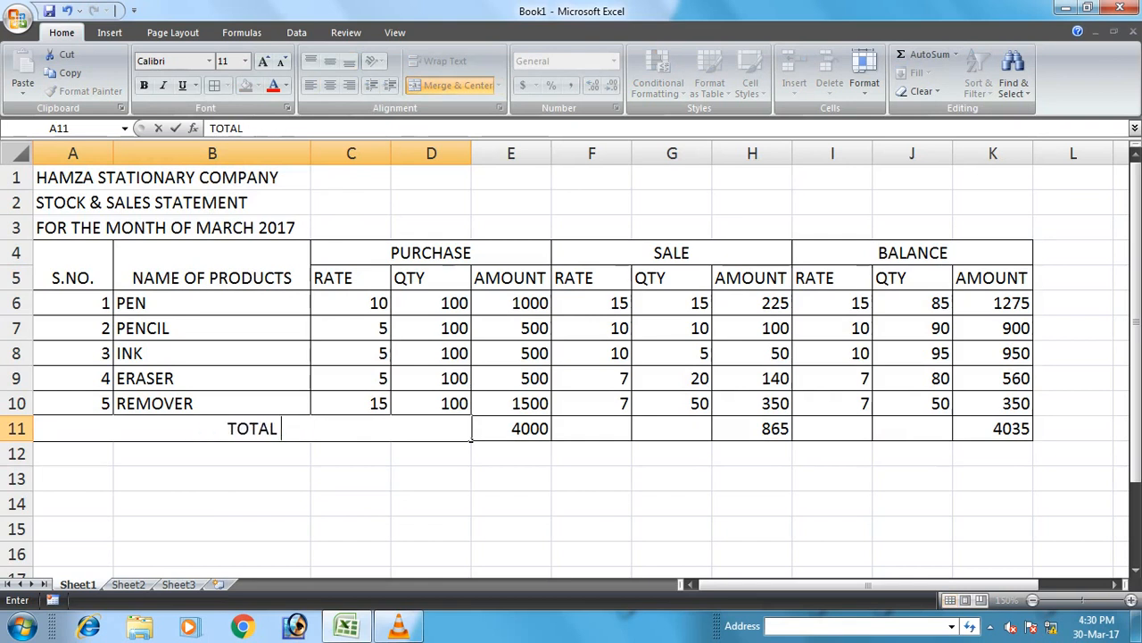
text(VALUE)
key(Return)
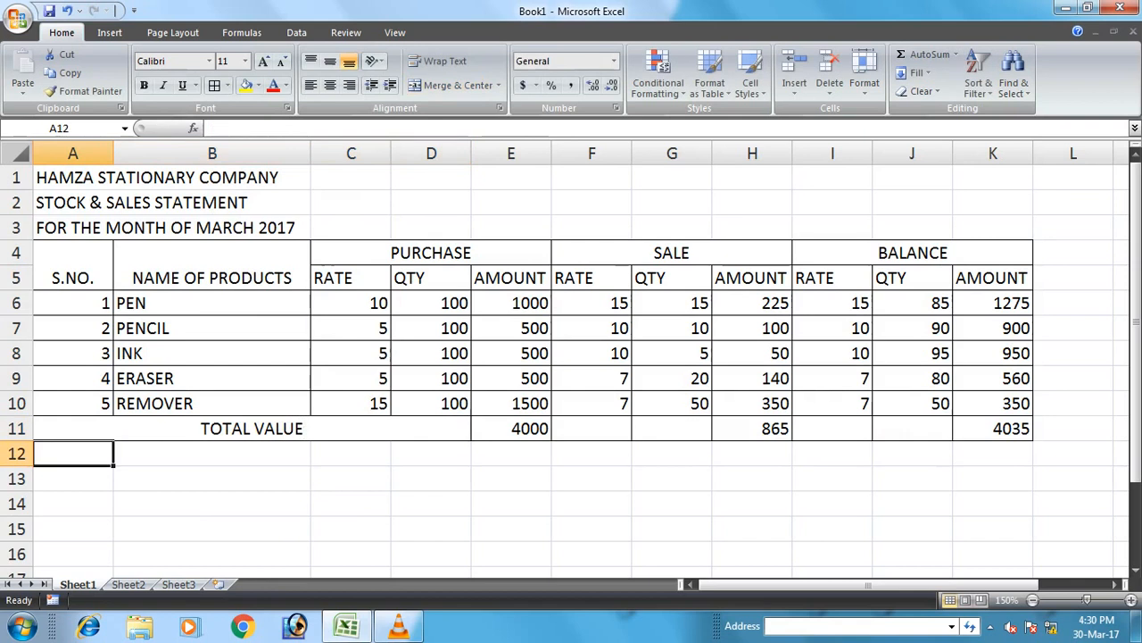
Center the contents of the whole table A4:K11 both vertically and horizontally
drag(73, 259, 992, 428)
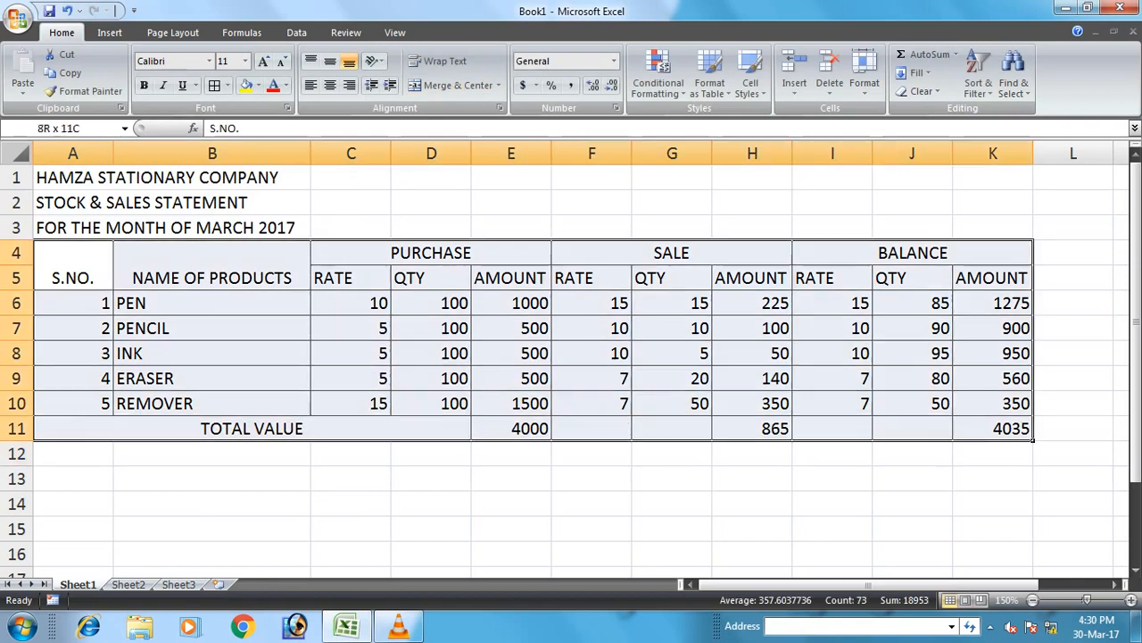
click(330, 62)
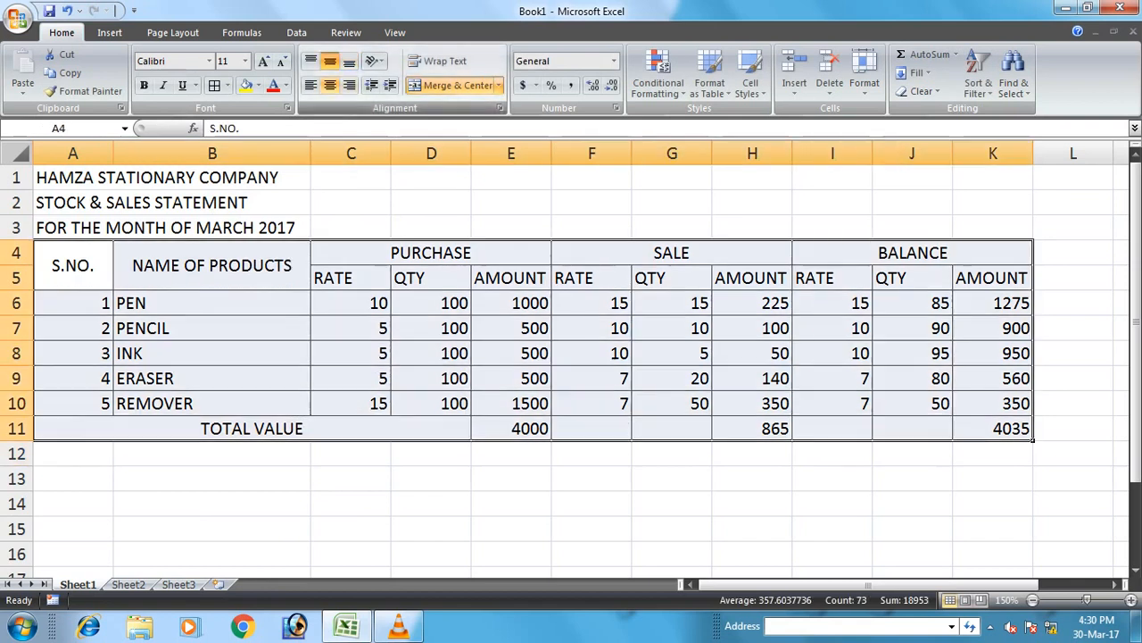
click(329, 85)
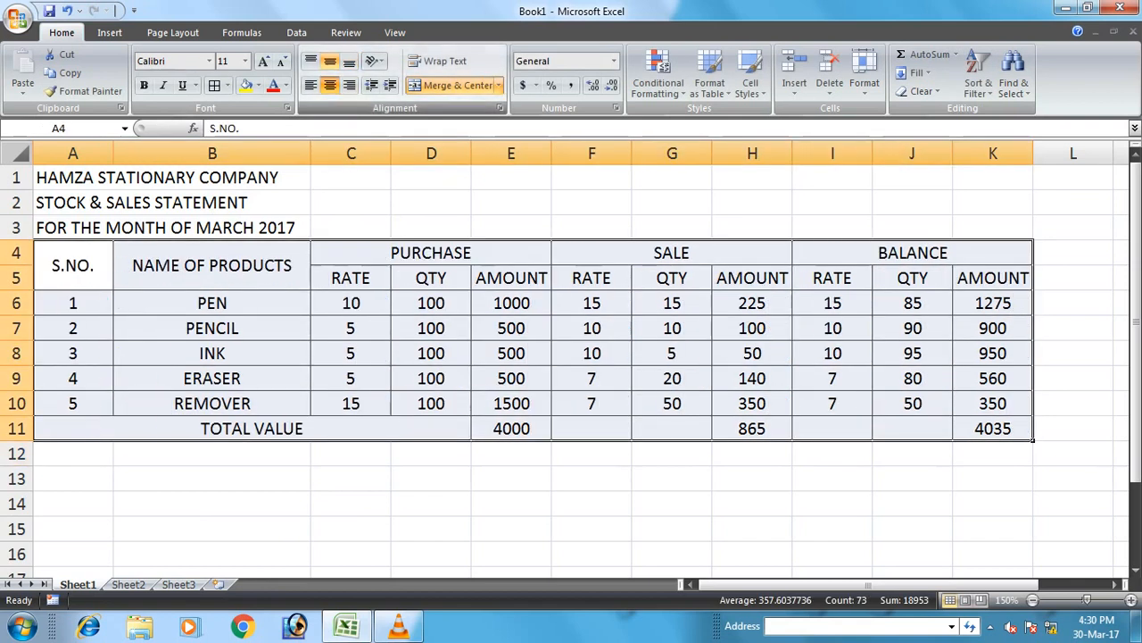
Make the table headers in A4:K5 and the three title lines in A1:A3 bold
click(351, 278)
drag(73, 265, 1017, 284)
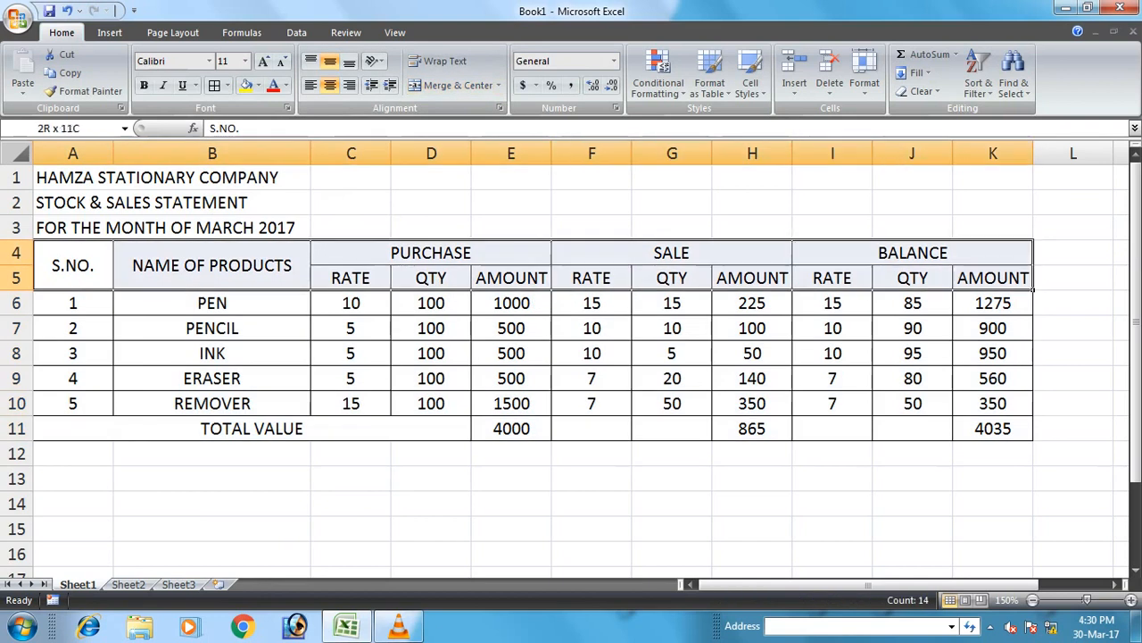
click(143, 84)
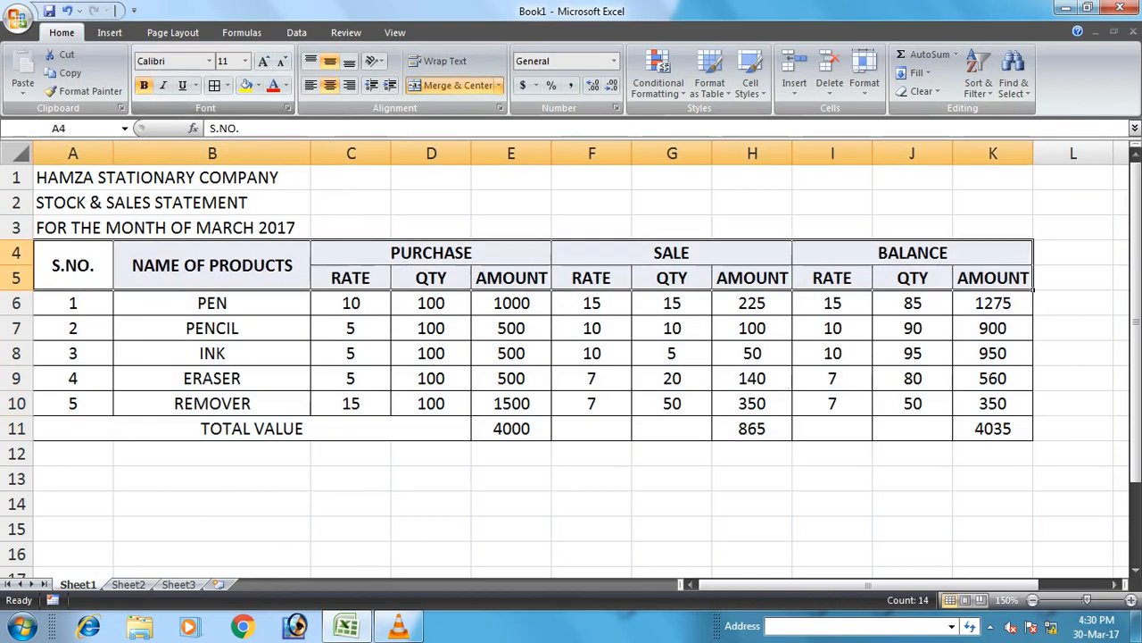
drag(72, 178, 113, 285)
click(143, 85)
Merge and center each of the three title rows separately across columns A to K
drag(71, 177, 1026, 179)
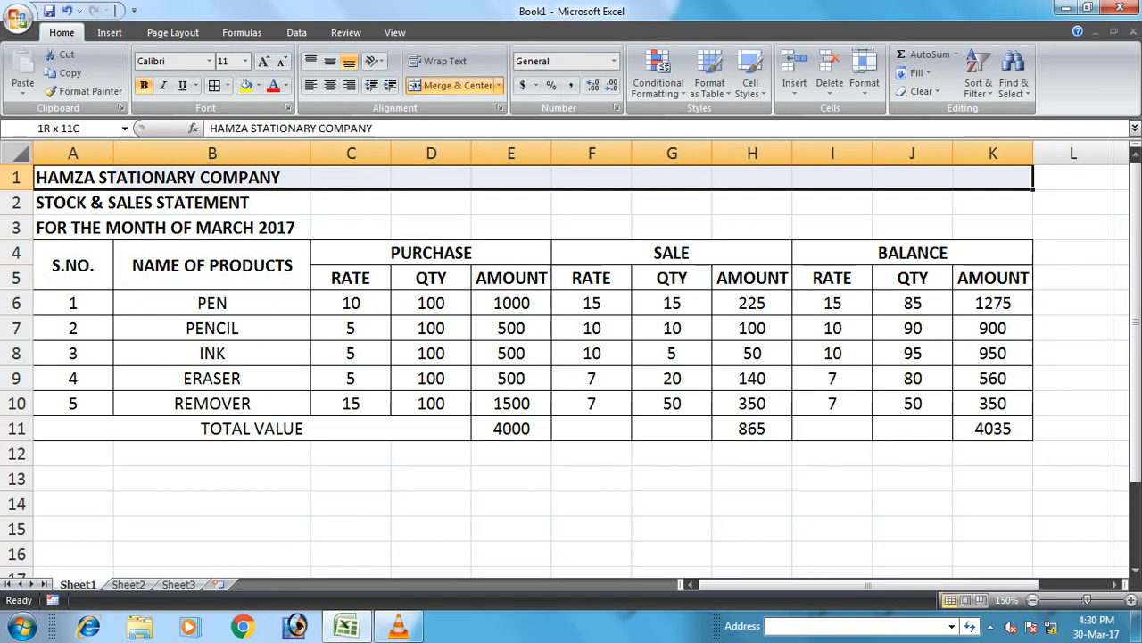
click(458, 85)
drag(71, 203, 1026, 205)
click(458, 84)
drag(54, 228, 1027, 230)
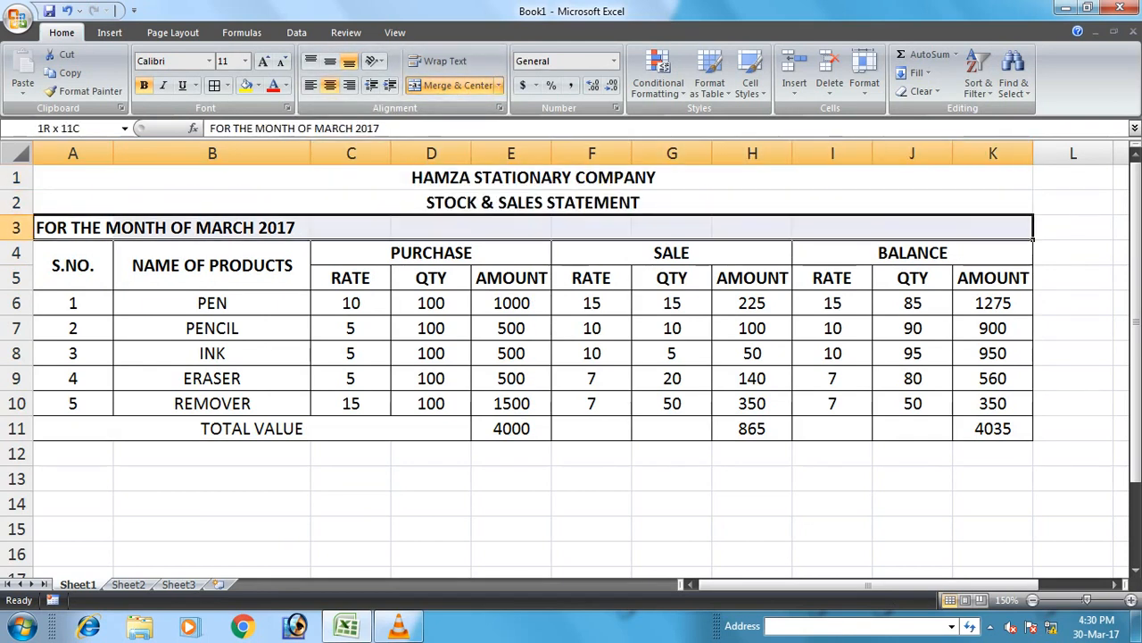
click(458, 84)
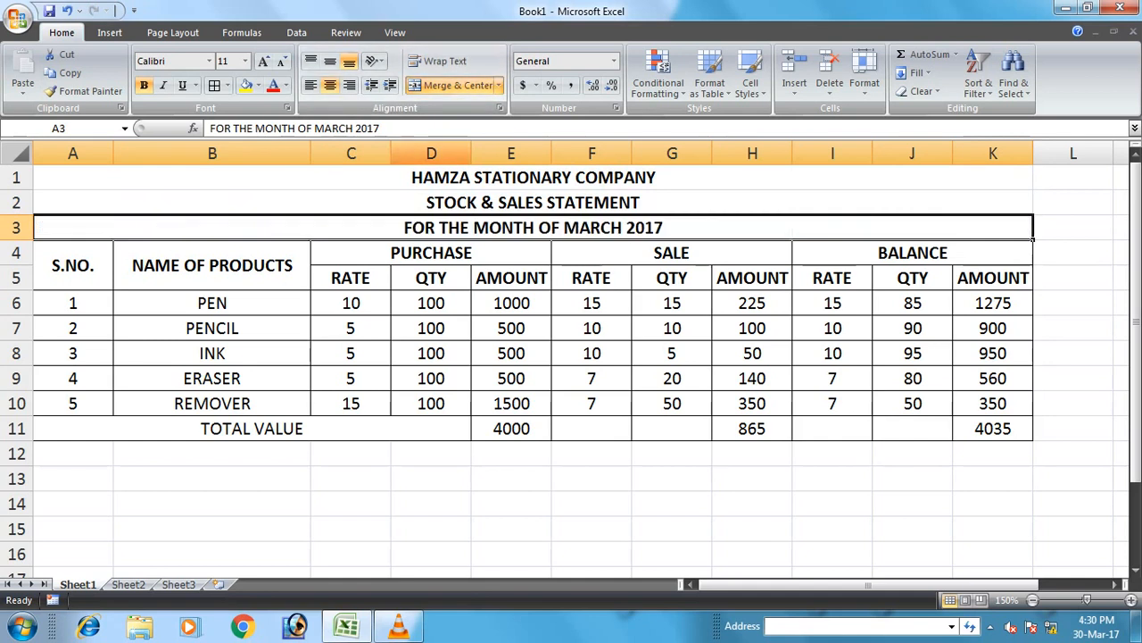
Change the font of the three title lines in rows 1 to 3 to Verdana
drag(429, 178, 425, 228)
click(185, 61)
click(209, 61)
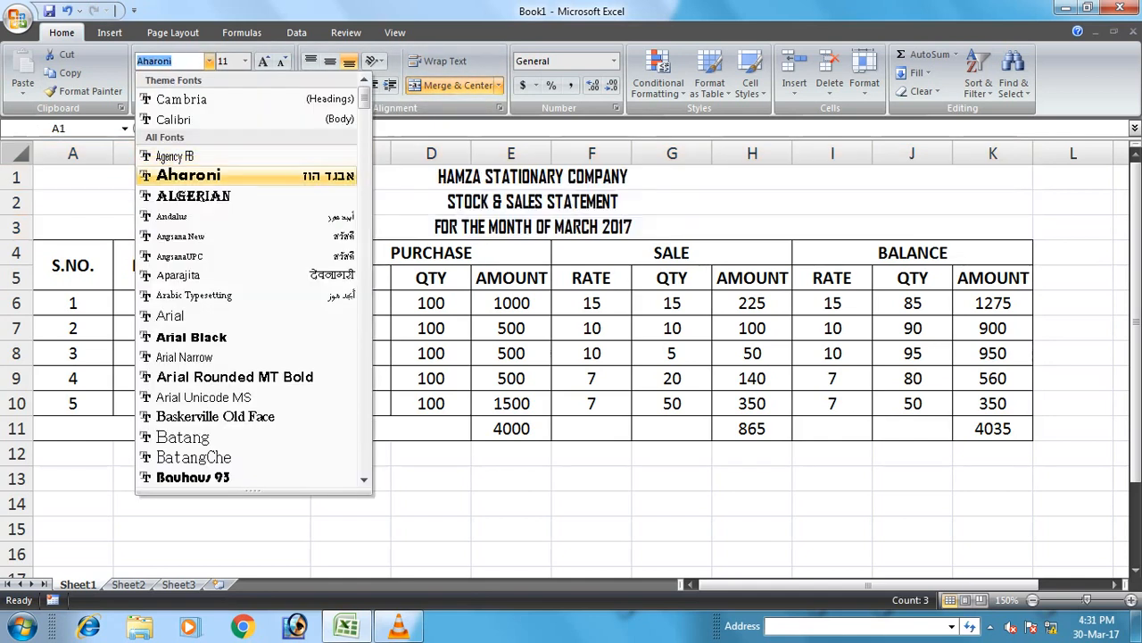
key(Down)
key(Down)
key(Down)
key(Down)
key(Down)
key(Down)
key(Down)
key(Down)
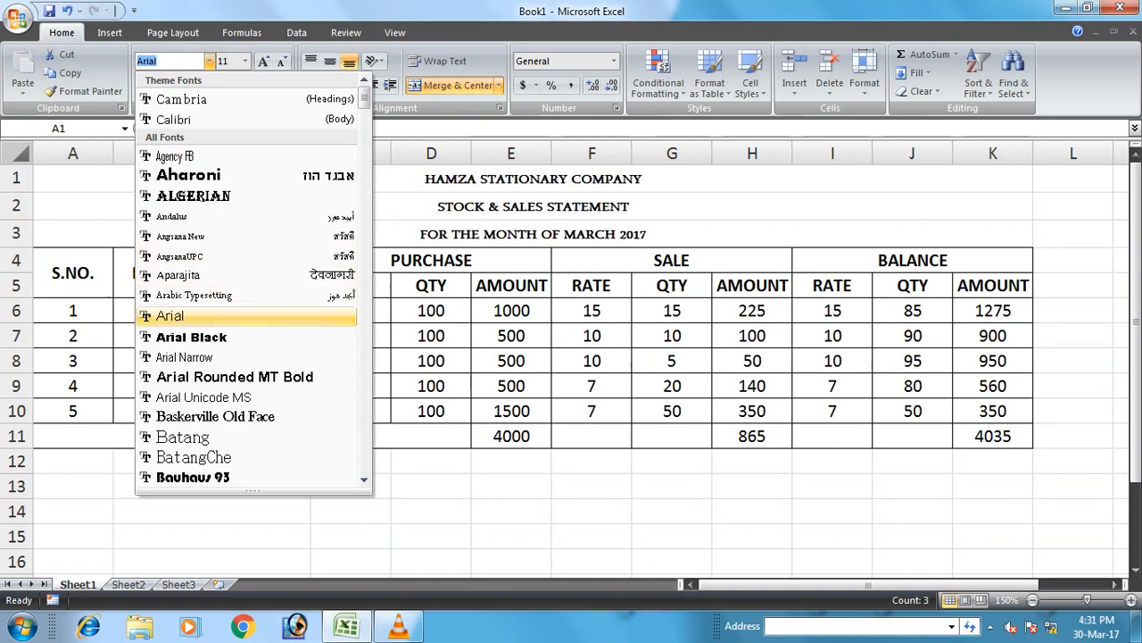
key(Down)
key(Down)
key(Down)
key(Down)
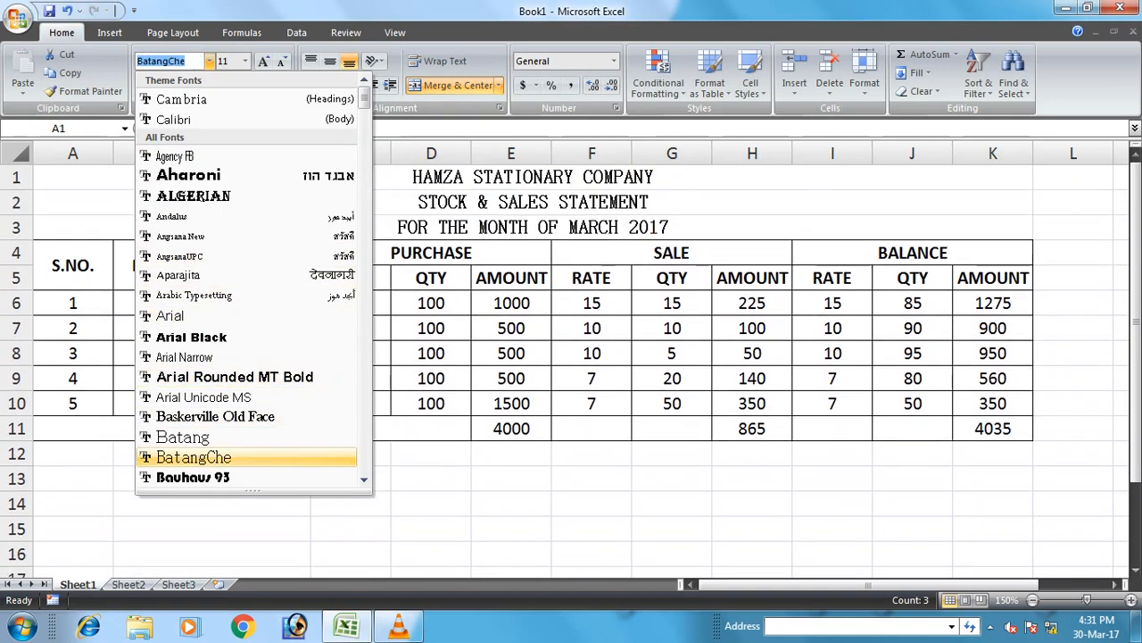
text(ver)
key(Return)
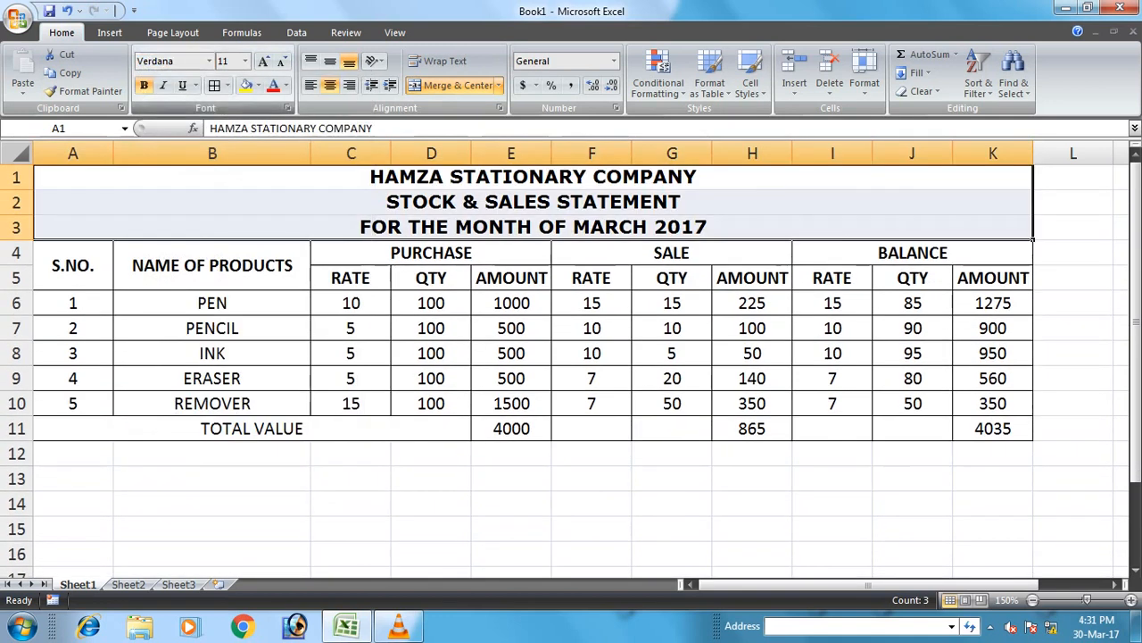
Increase the font size of the company name in row 1 to 12
click(431, 277)
click(431, 177)
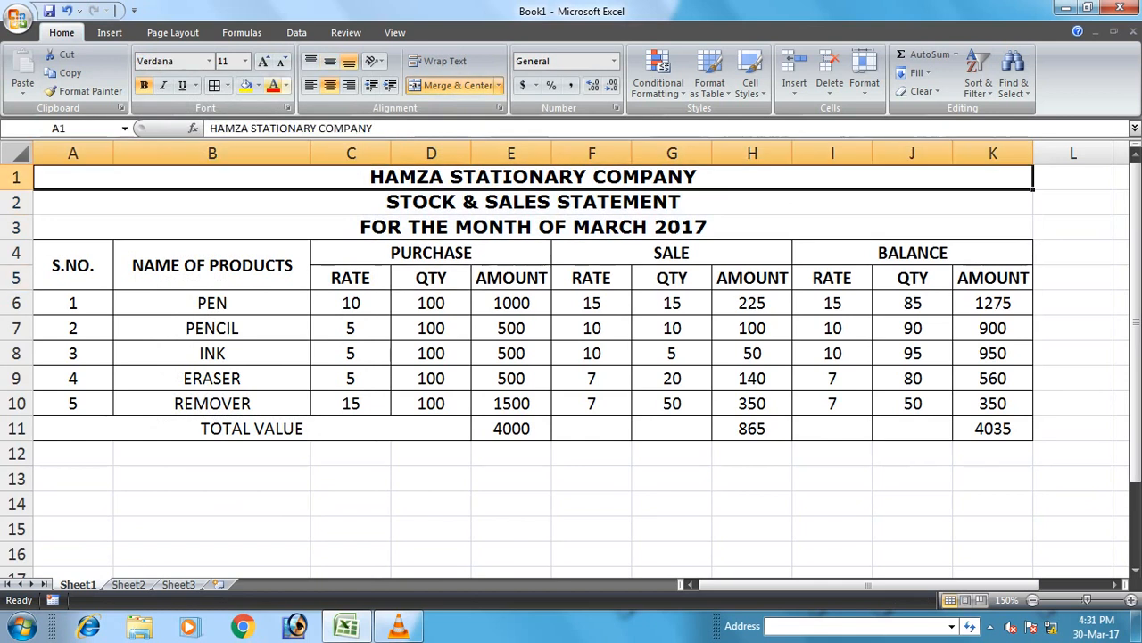
click(263, 61)
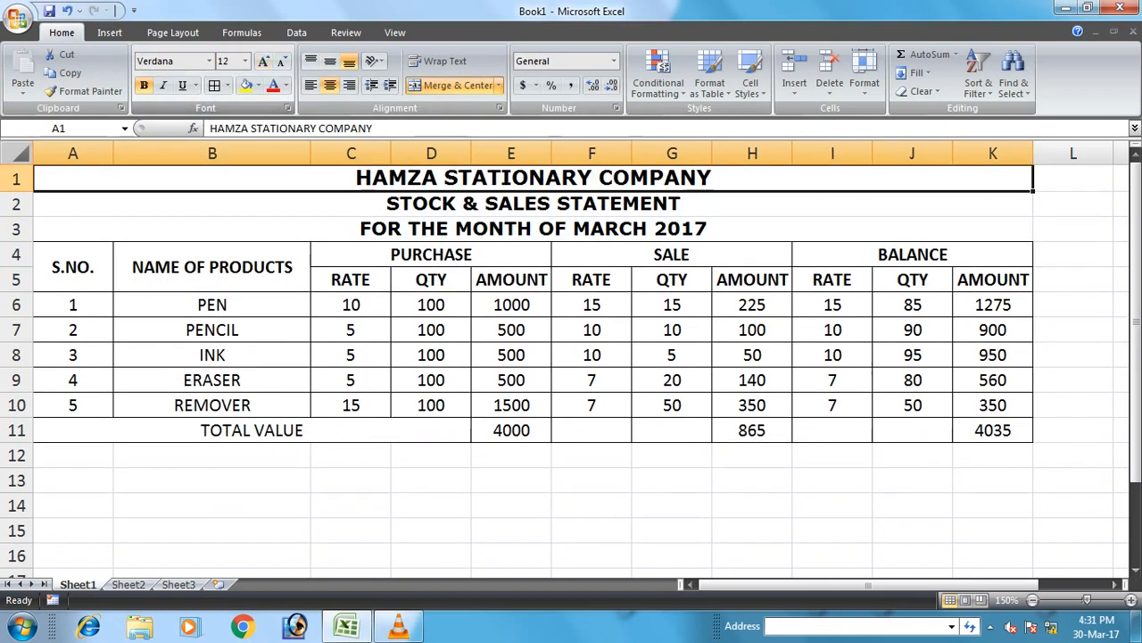
Fill the header rows A4:K5 and the total row A11:K11 with light orange
click(511, 355)
drag(73, 267, 994, 268)
click(258, 86)
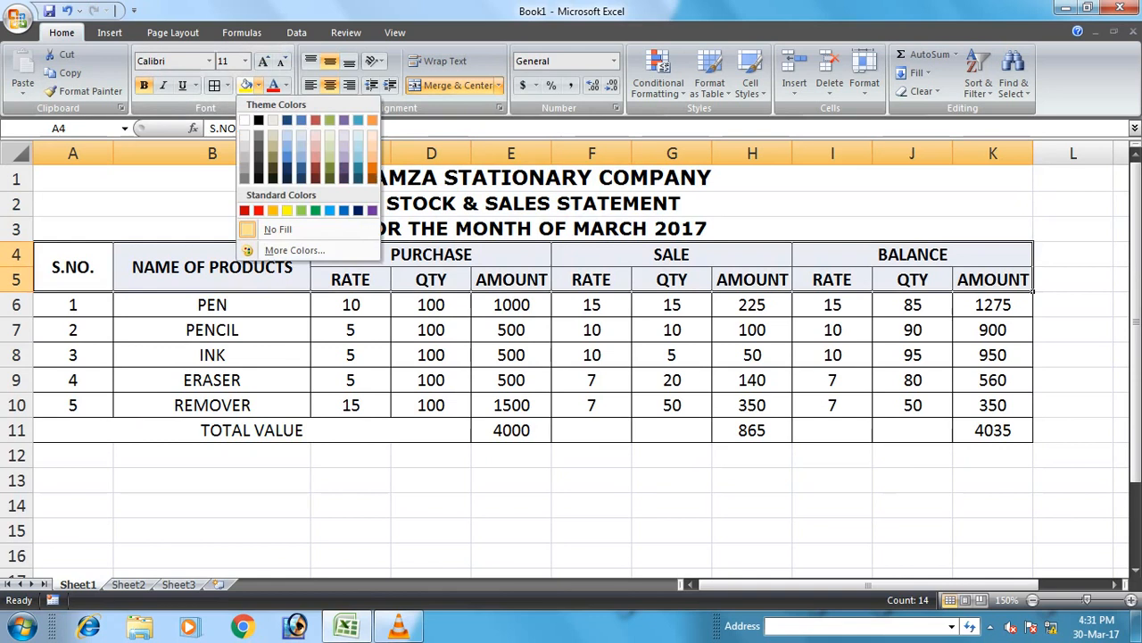
click(373, 143)
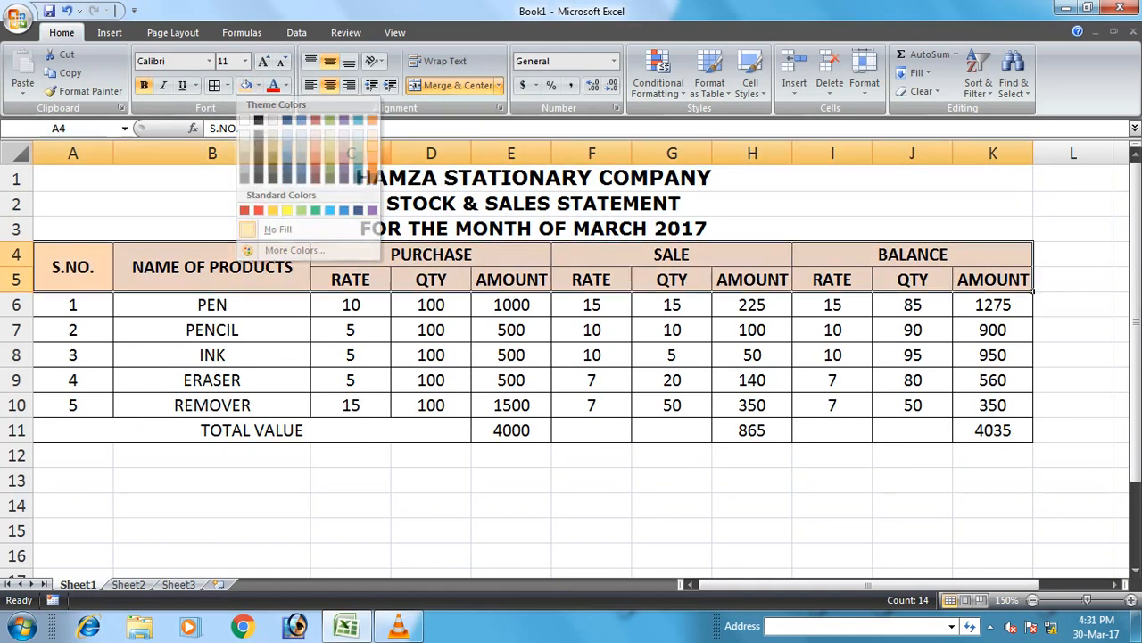
click(548, 433)
drag(72, 430, 992, 432)
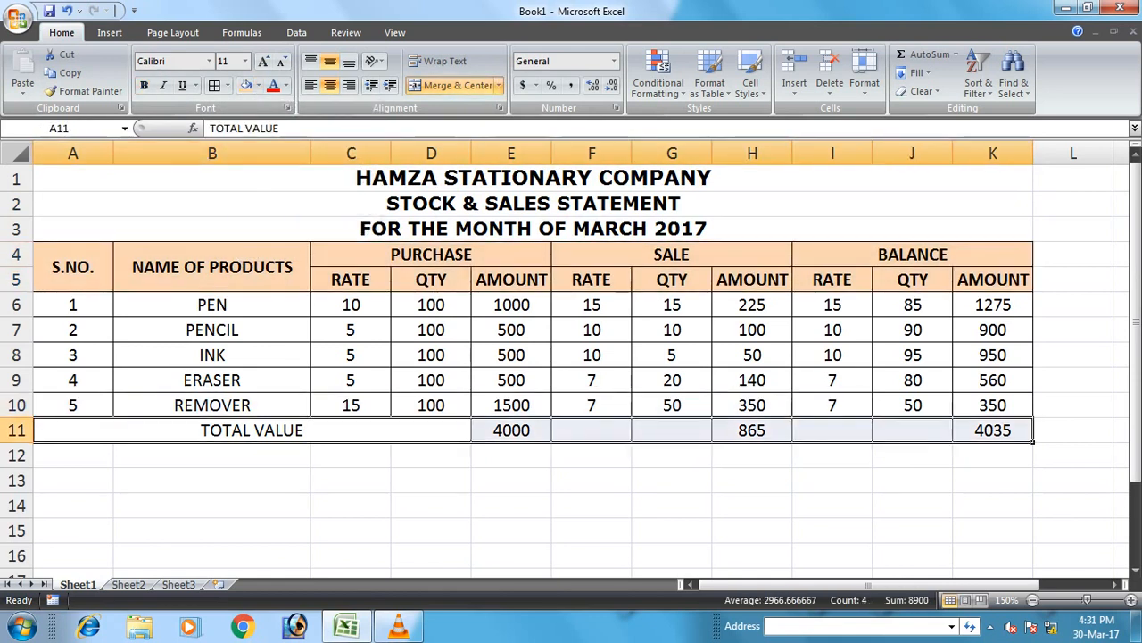
click(246, 86)
click(512, 481)
Apply Comma Style without decimals to the purchase amounts in E6:E11 and the sale amounts in H6:H11
drag(512, 304, 511, 430)
click(571, 85)
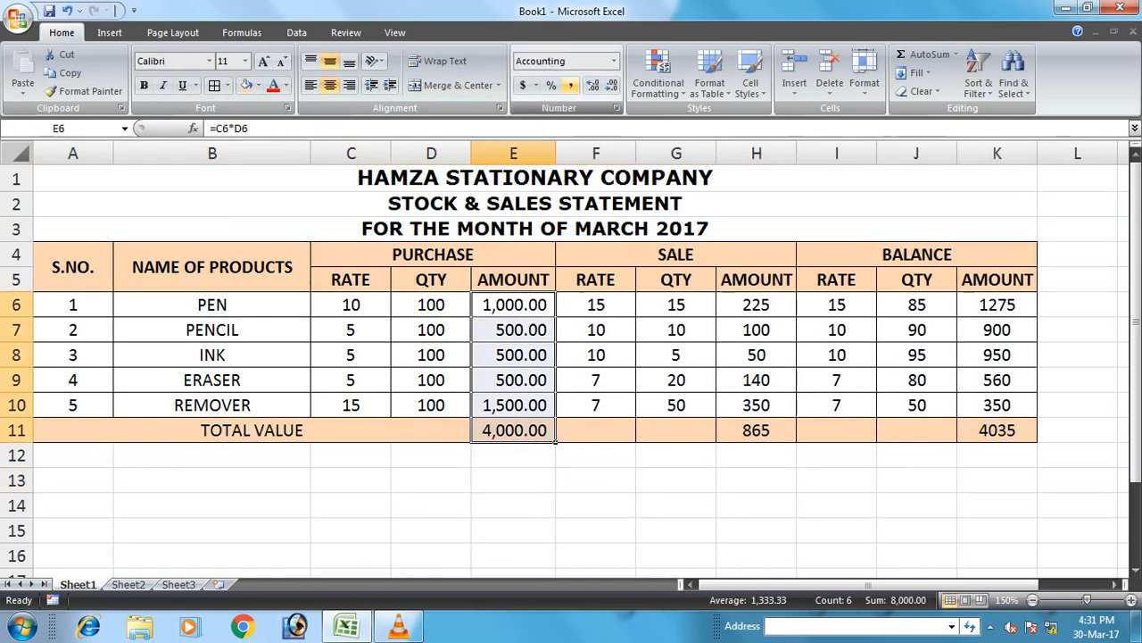
click(612, 86)
click(613, 86)
drag(756, 304, 755, 430)
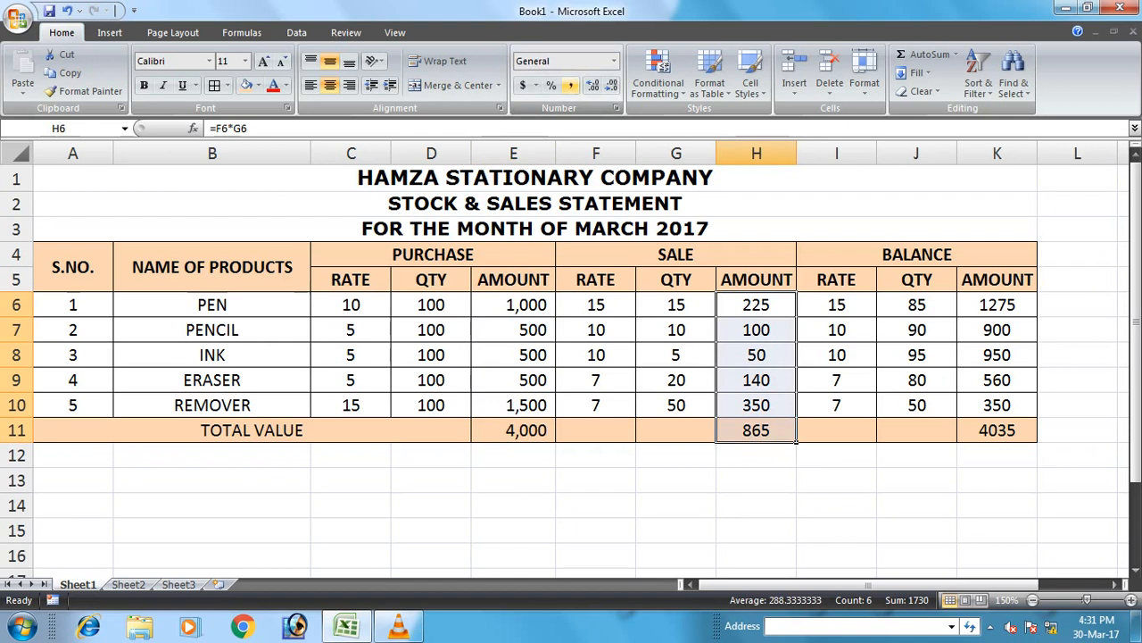
click(570, 86)
click(613, 85)
click(613, 86)
Format the balance amounts in K6:K11 with Comma Style and no decimal places
click(997, 305)
drag(997, 304, 997, 431)
click(570, 85)
click(612, 86)
click(612, 86)
click(756, 506)
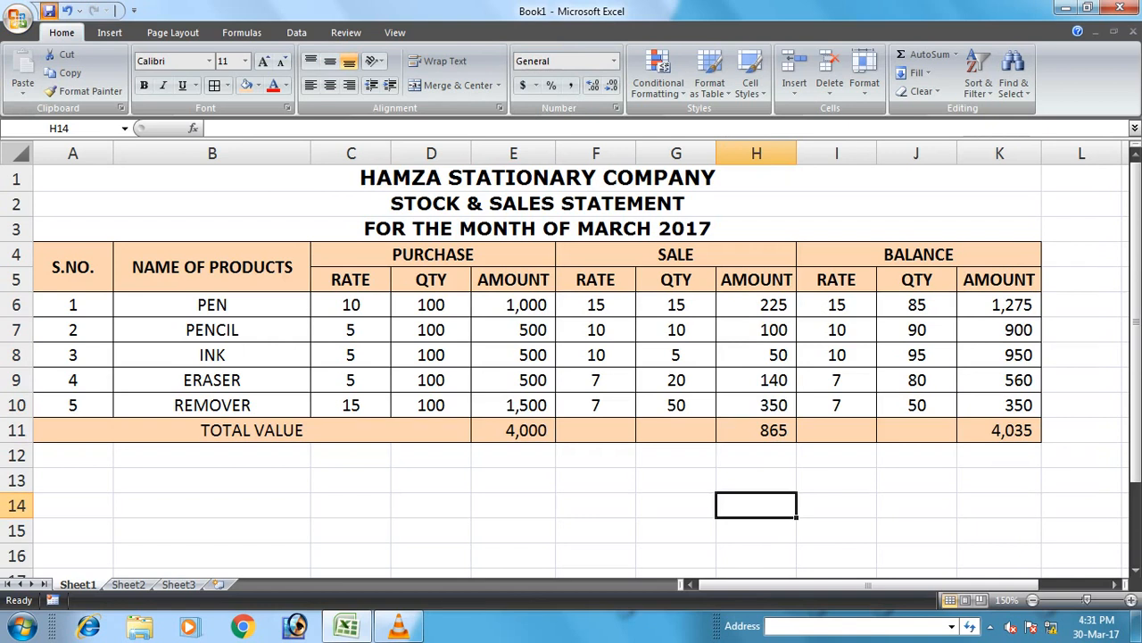
Start saving the workbook and choose the folder My Folder > Online Working > Excel Sheets on Local Disk (D:)
key(ctrl+s)
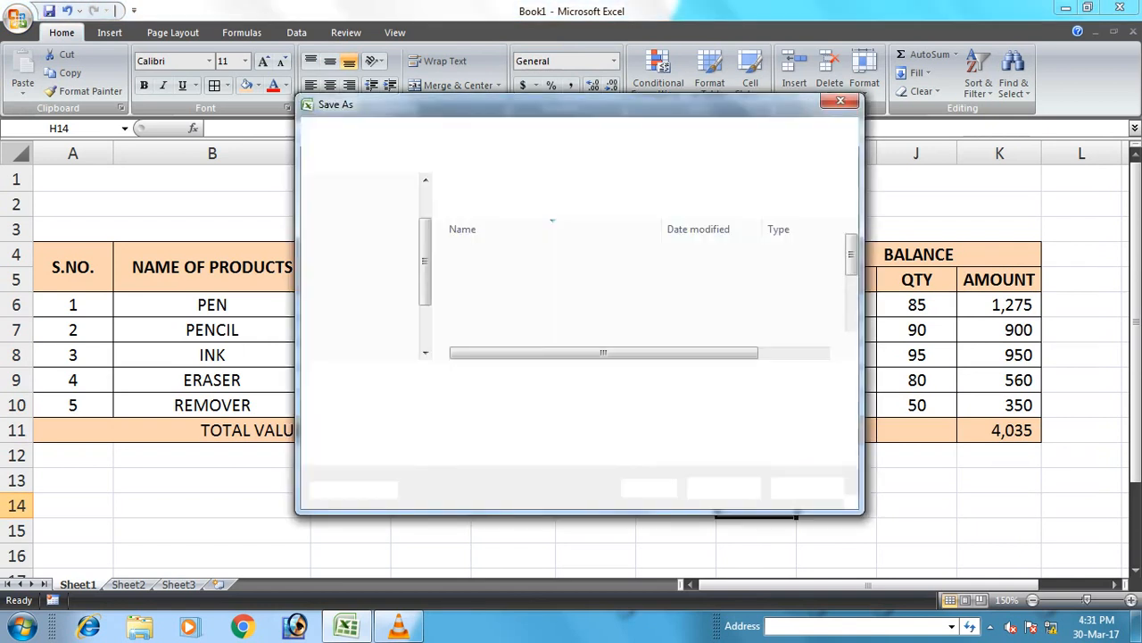
key(Escape)
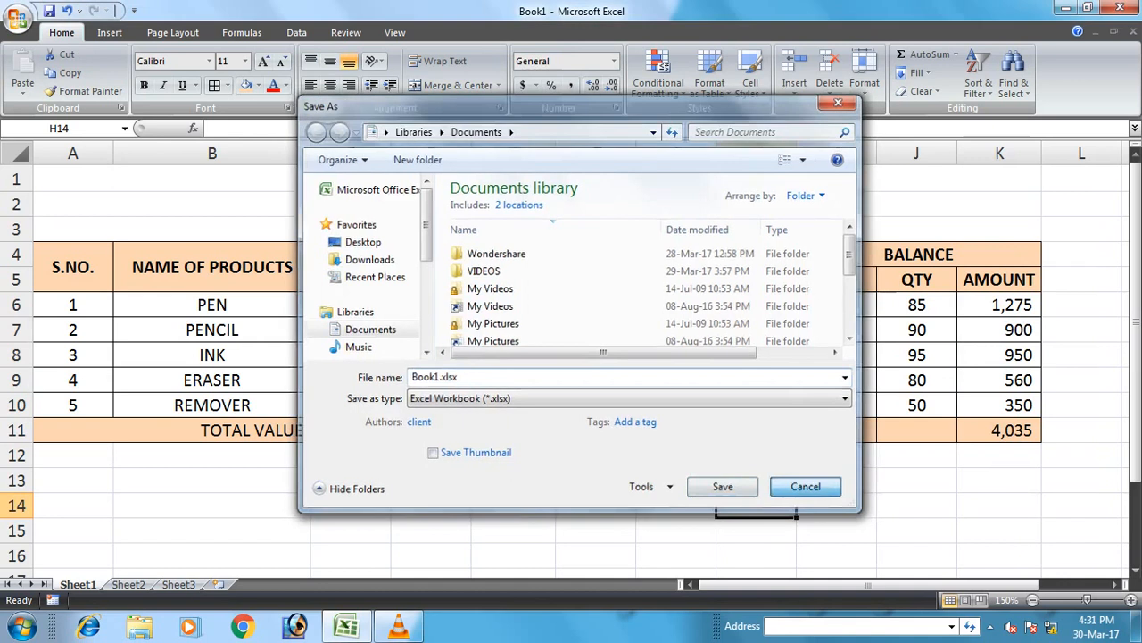
key(ctrl+s)
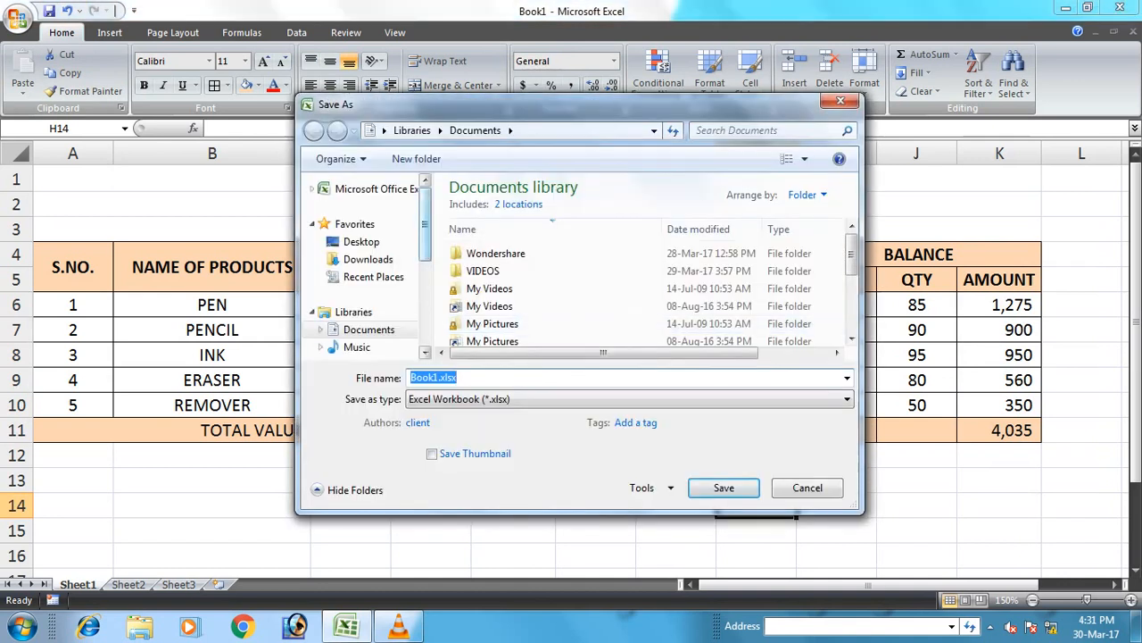
scroll(366, 267, down, 3)
click(373, 270)
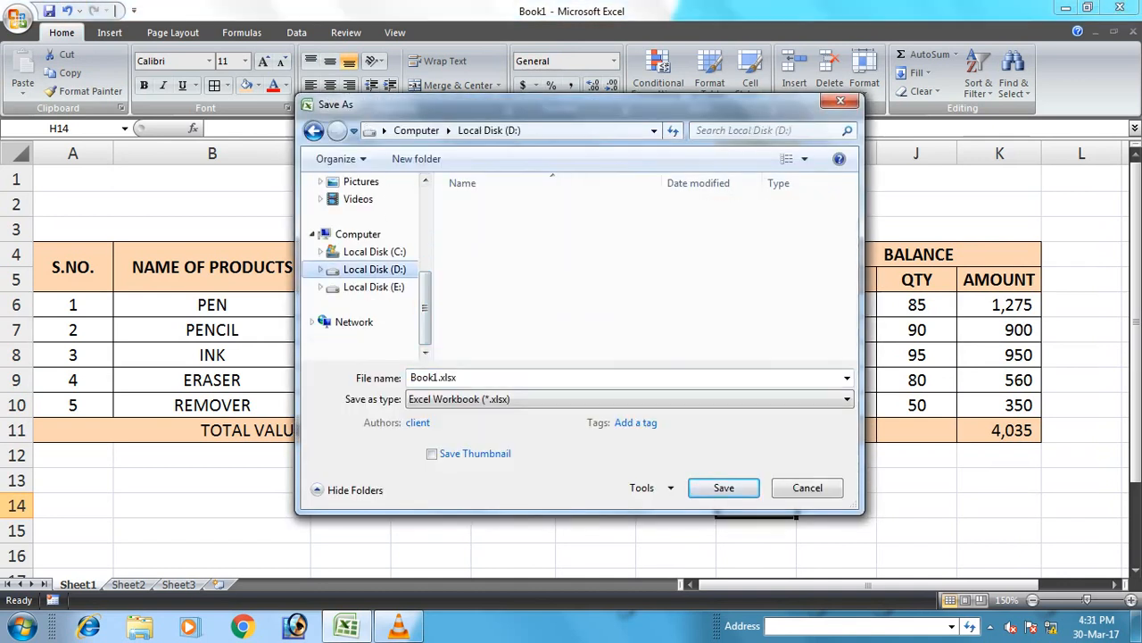
double_click(489, 278)
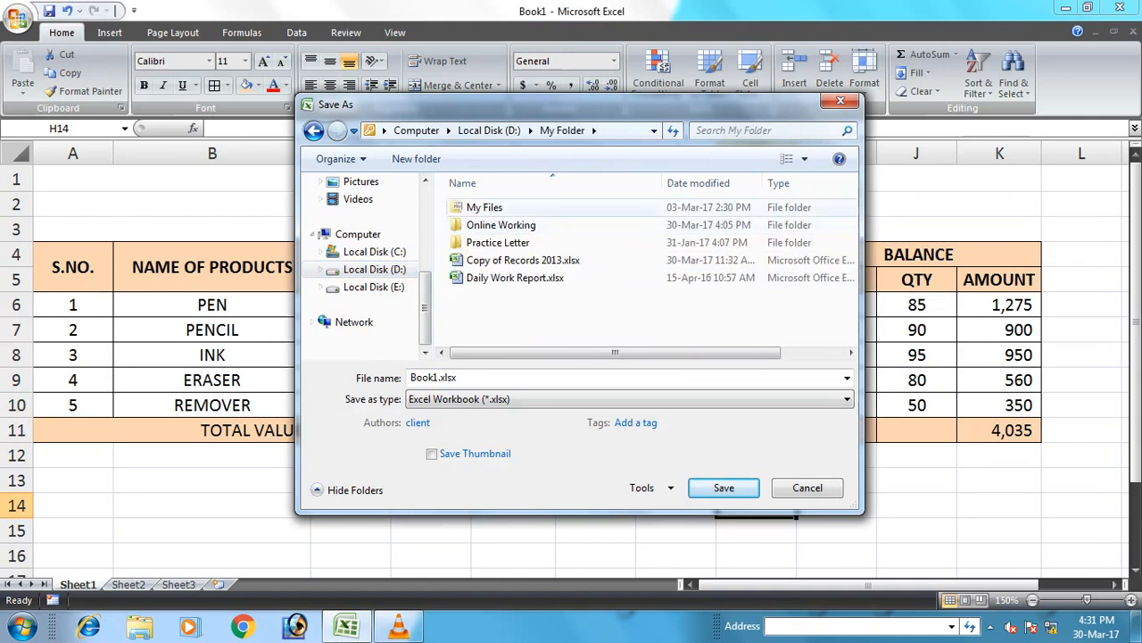
click(500, 225)
double_click(501, 225)
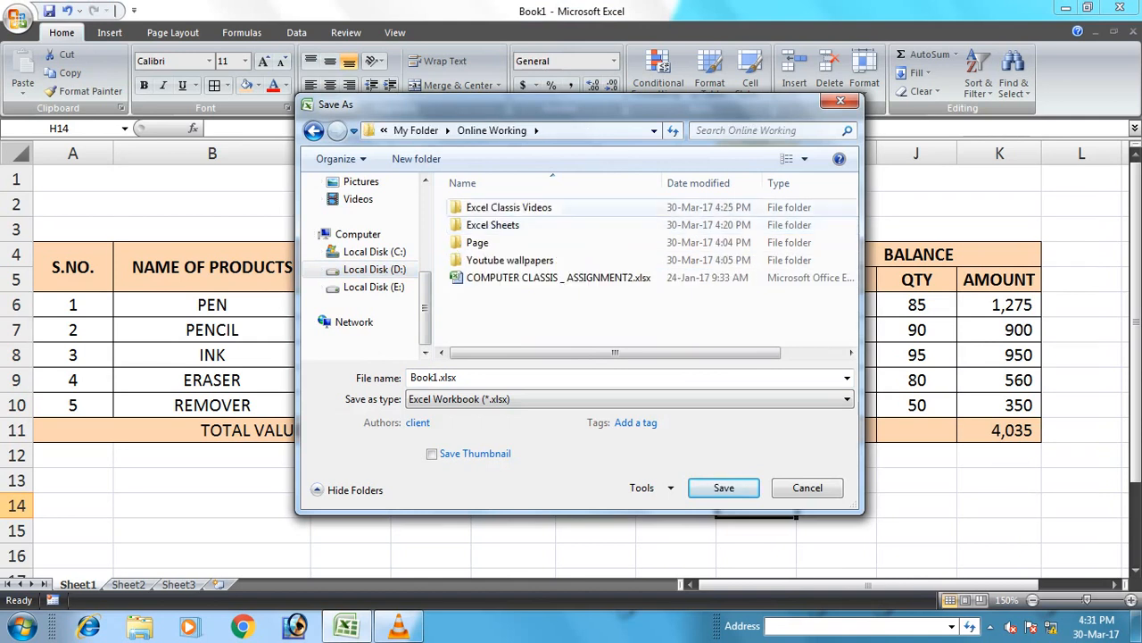
click(493, 225)
double_click(493, 225)
Save the workbook in the Excel Sheets folder under the file name STOCK & SALE STATEMEN
text(STOCK & SALE STET)
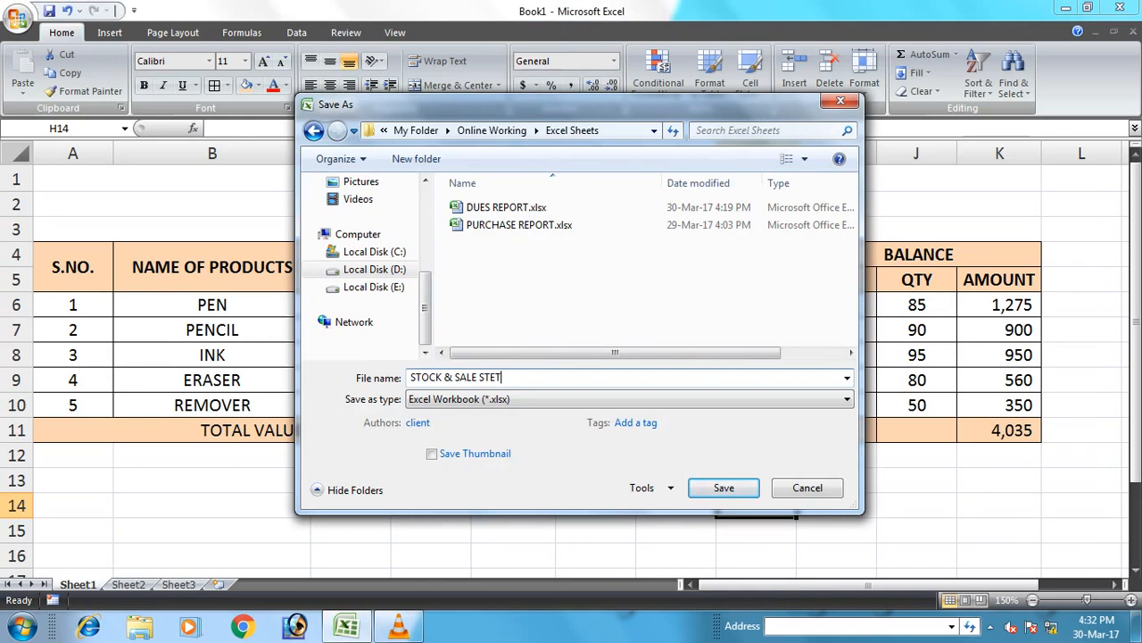
key(BackSpace)
key(BackSpace)
text(ATEMEN)
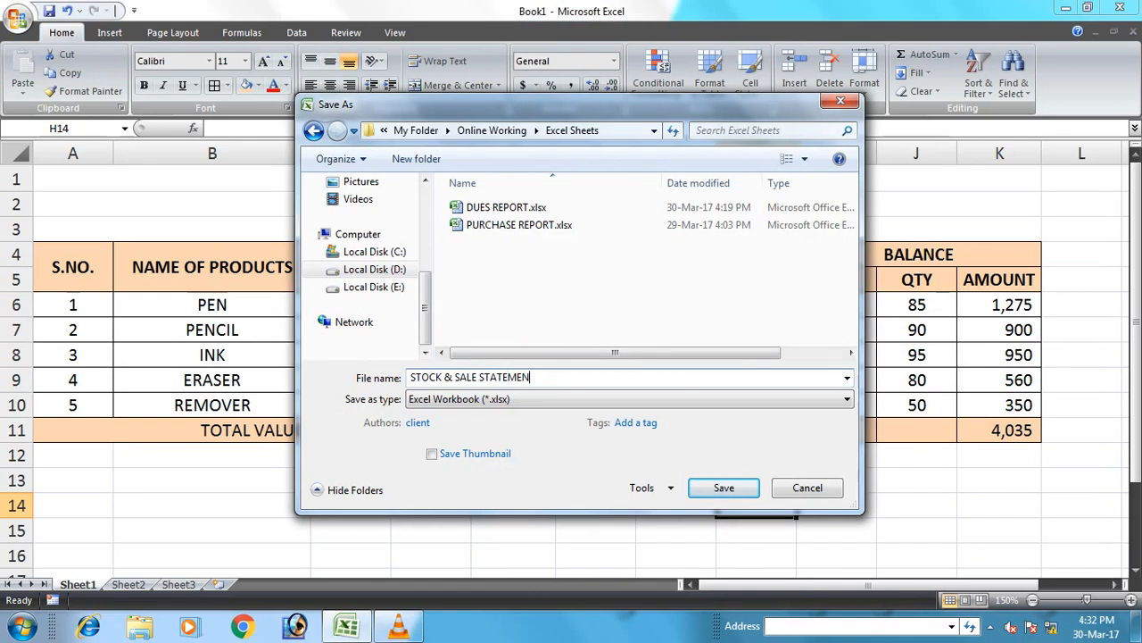
key(Return)
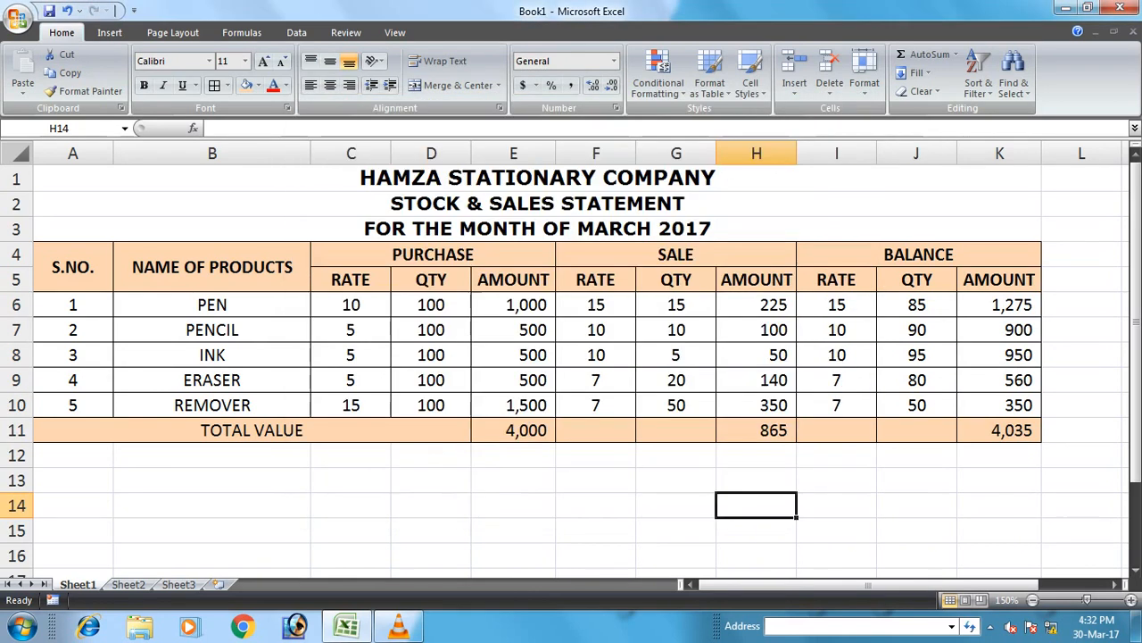
Make the TOTAL VALUE row A11:K11 bold
drag(54, 430, 1041, 437)
click(144, 85)
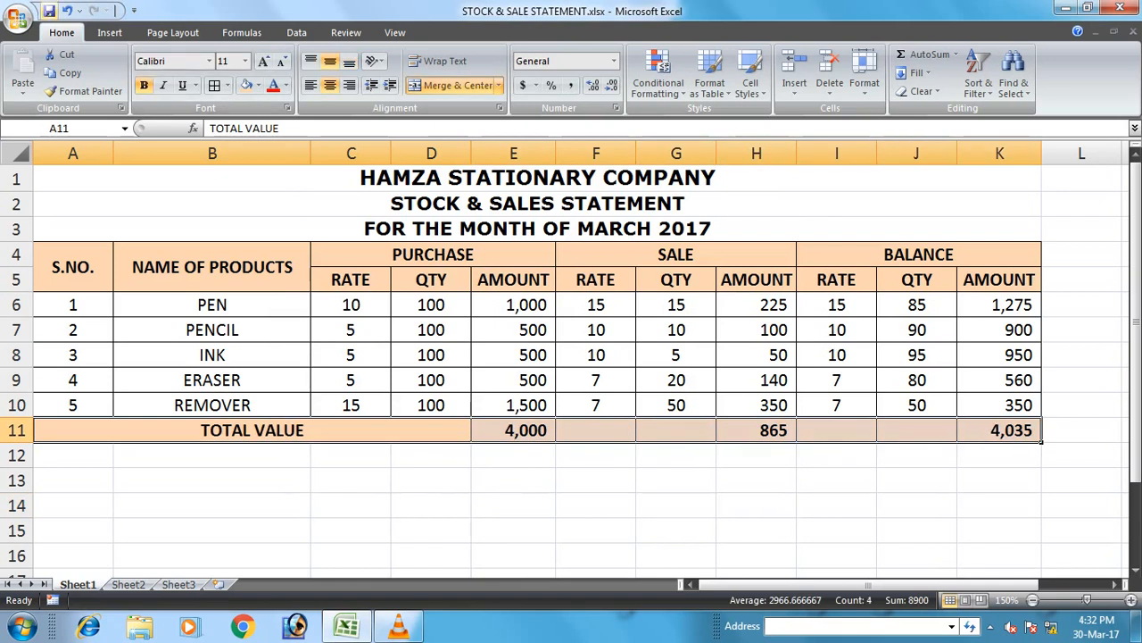
click(595, 505)
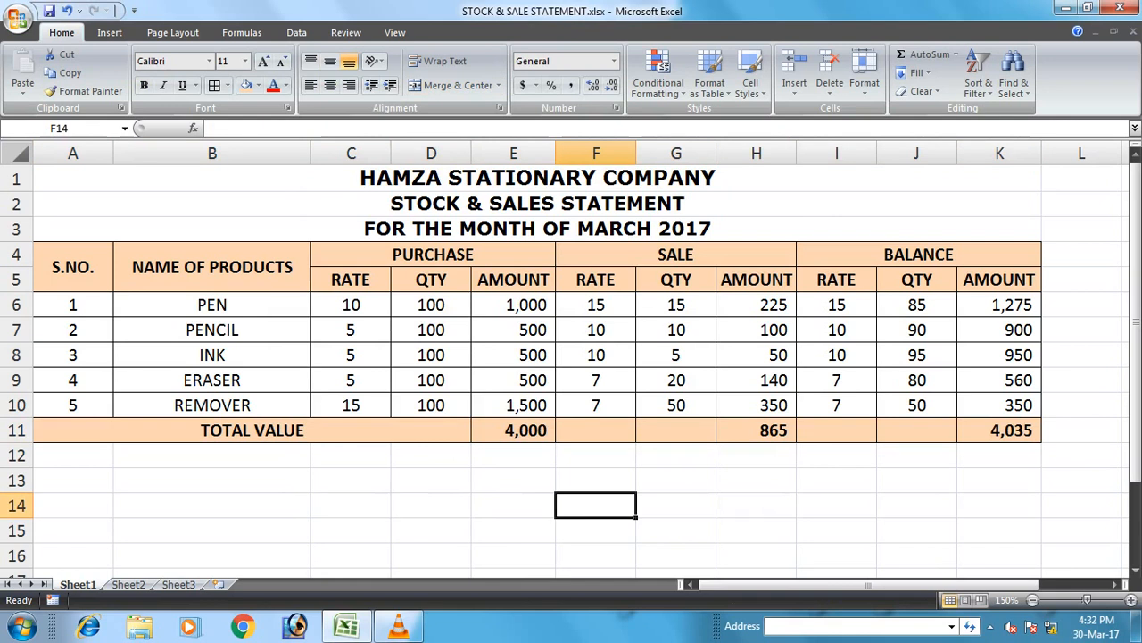
click(676, 305)
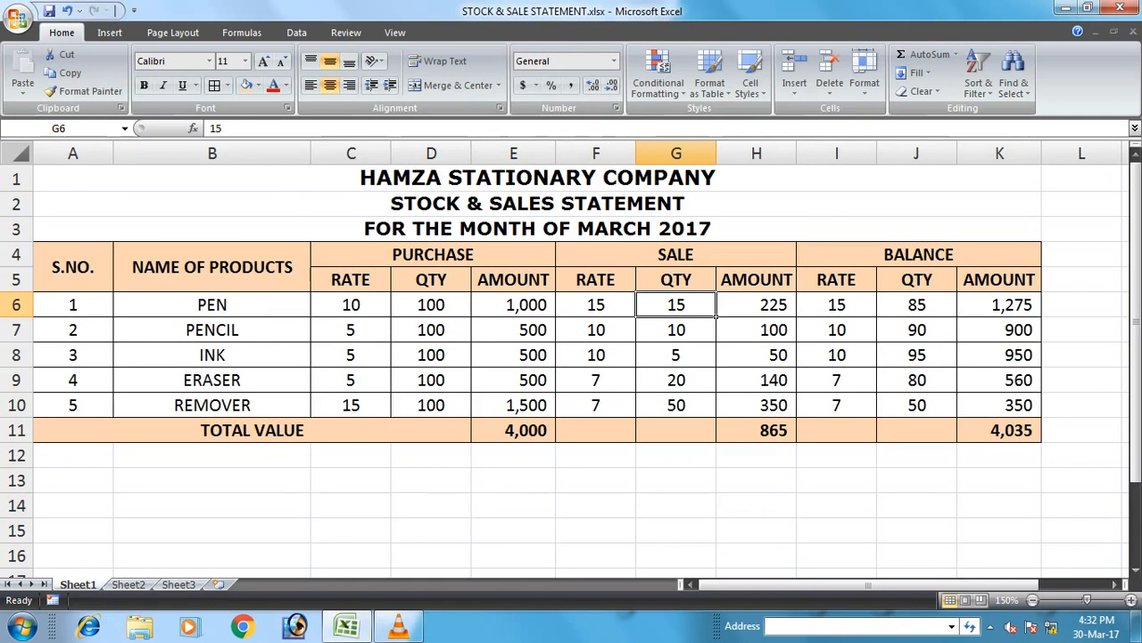
Copy the entire contents of Sheet1 and paste them into Sheet2
right_click(16, 154)
click(58, 184)
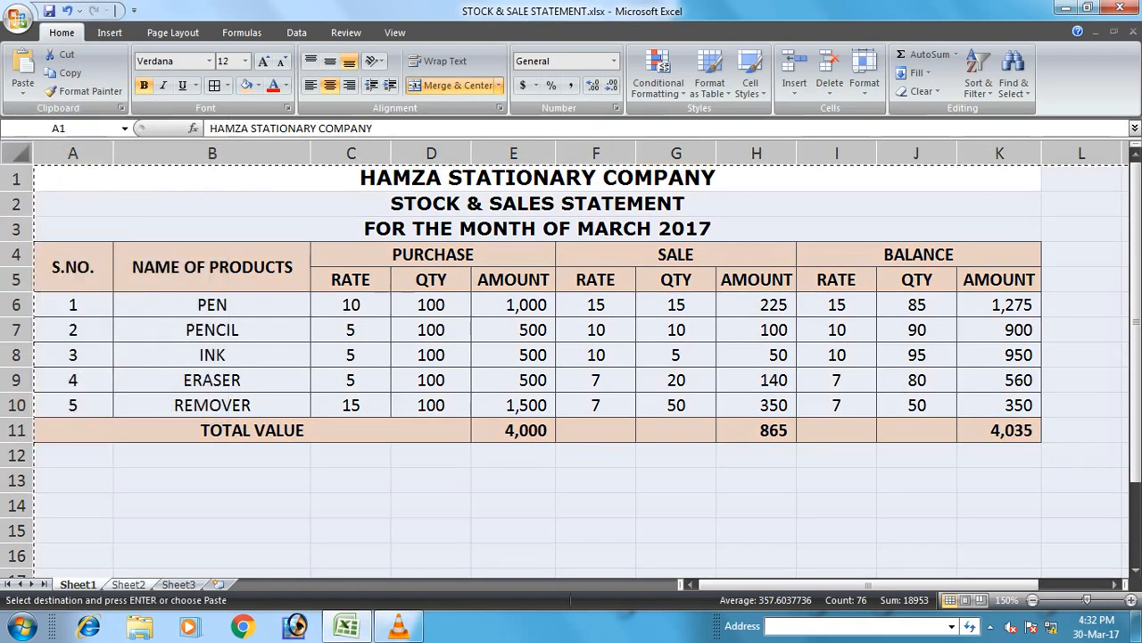
click(128, 584)
right_click(15, 150)
click(52, 191)
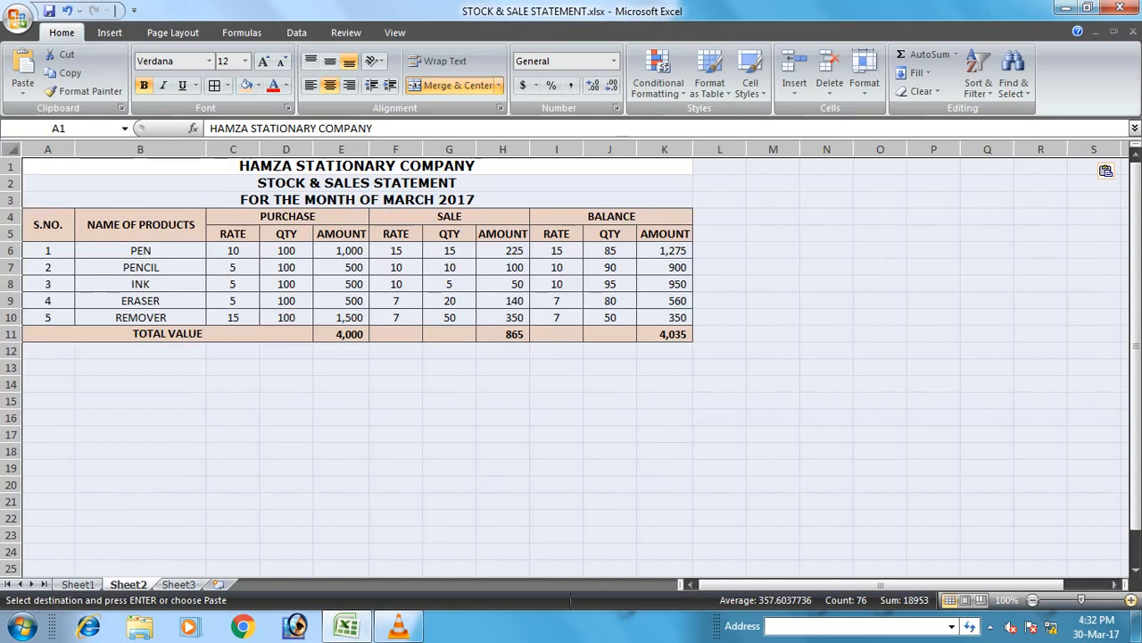
click(1132, 599)
click(1131, 600)
click(1131, 600)
click(1132, 600)
click(1132, 599)
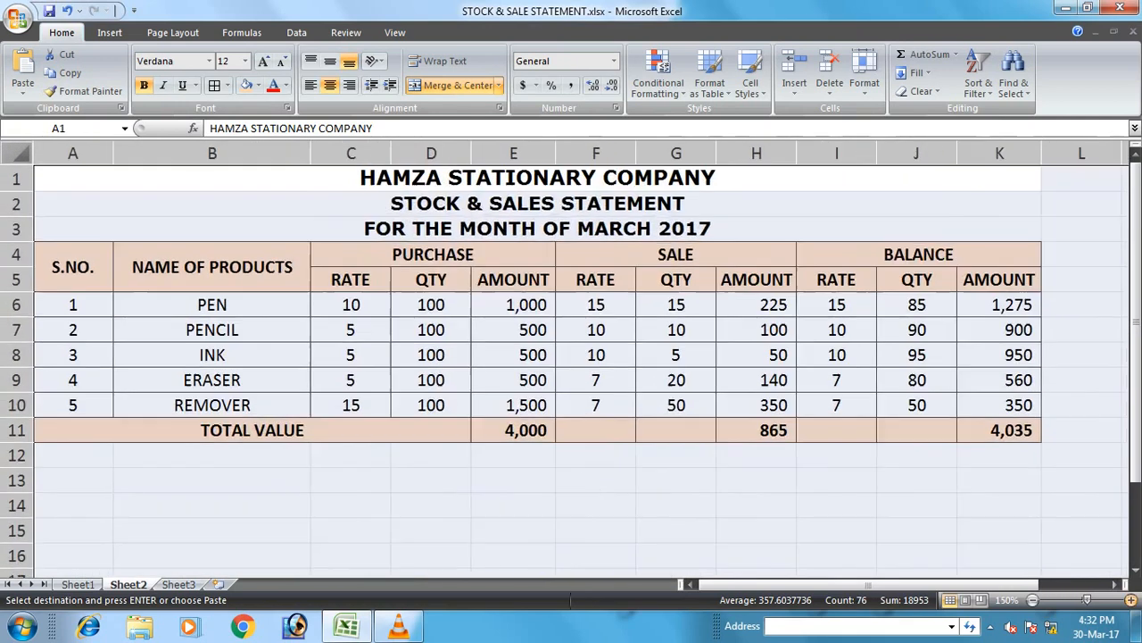
click(676, 506)
Clear the purchase quantities in D6:D10 and the sale quantities in G6:G10 on Sheet2
drag(431, 305, 431, 404)
key(Delete)
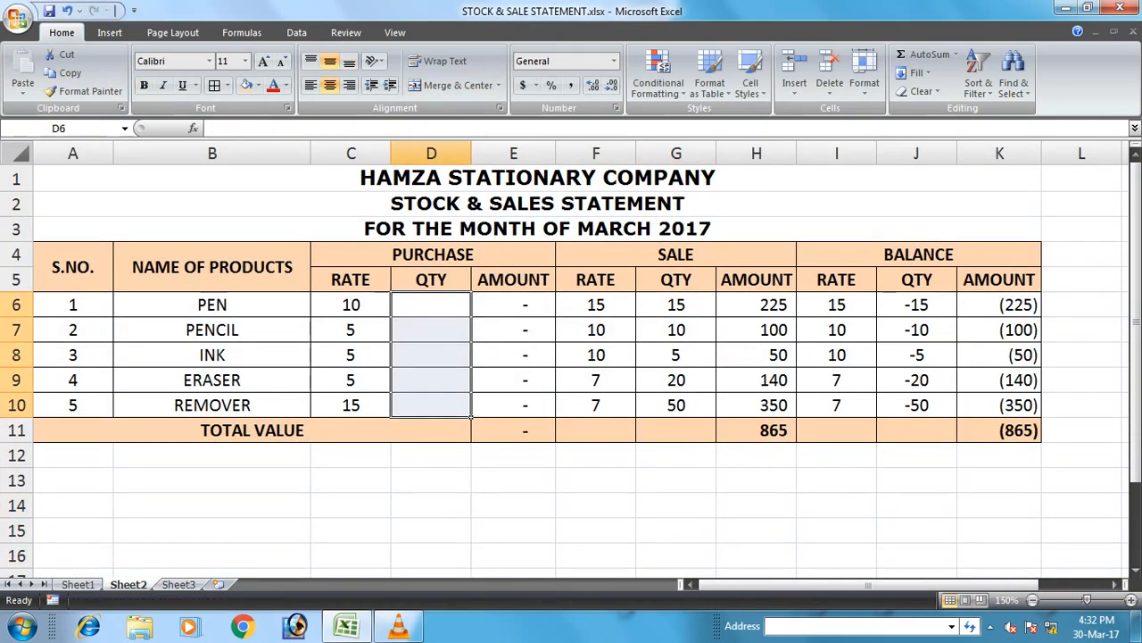
drag(676, 304, 675, 405)
key(Delete)
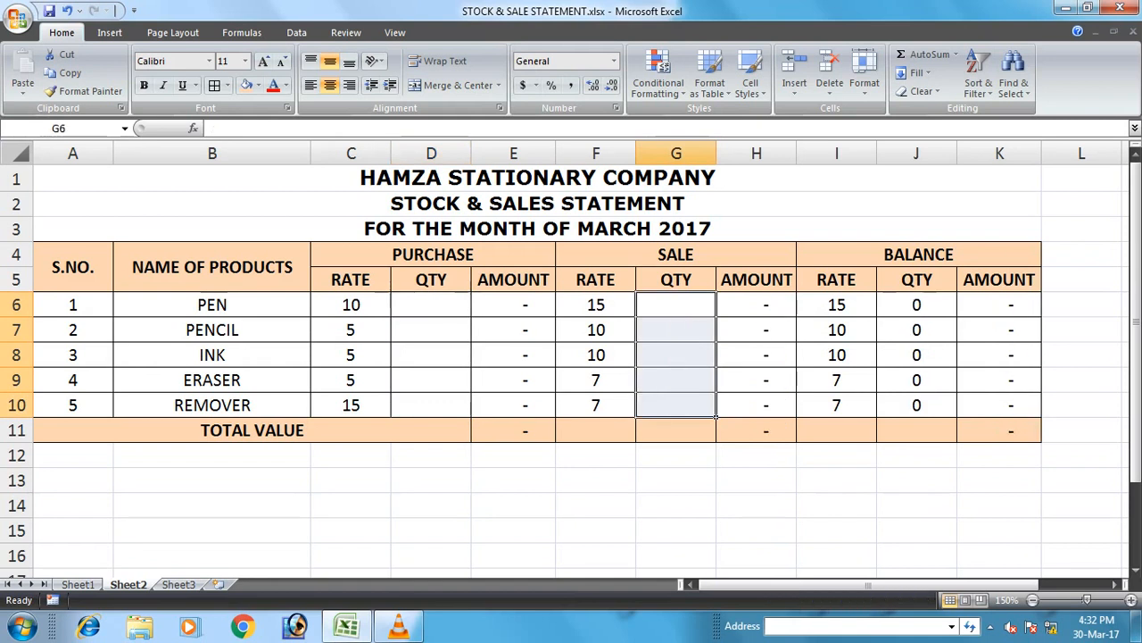
click(676, 481)
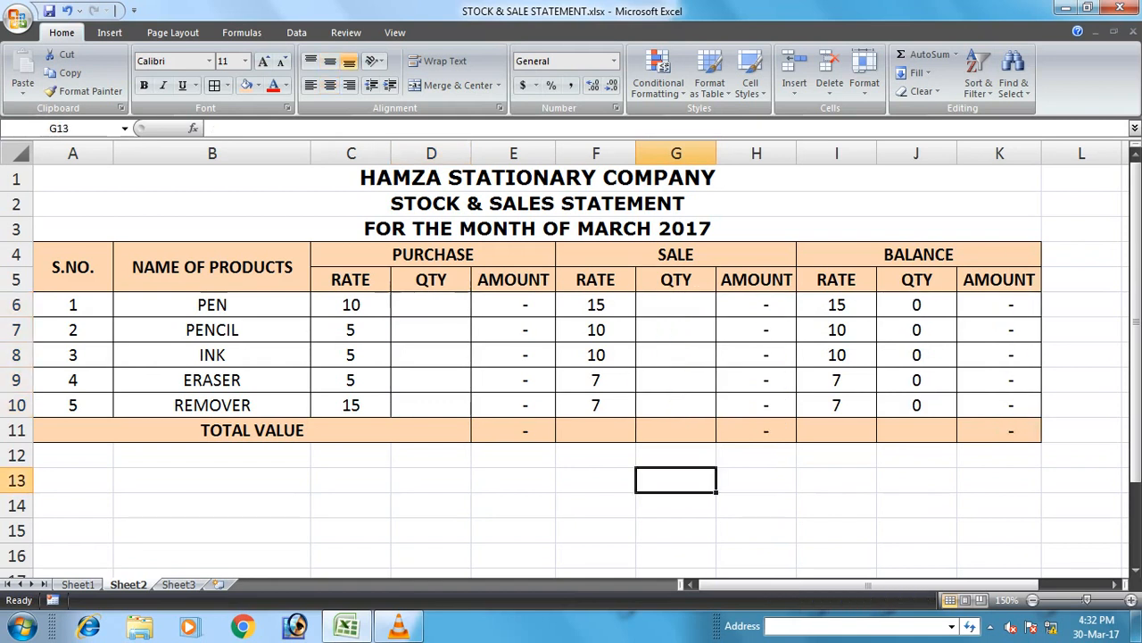
Change the month in the Sheet2 heading to read FOR THE MONTH OF APRIL 2017
double_click(579, 229)
drag(579, 229, 651, 228)
text(APRIL)
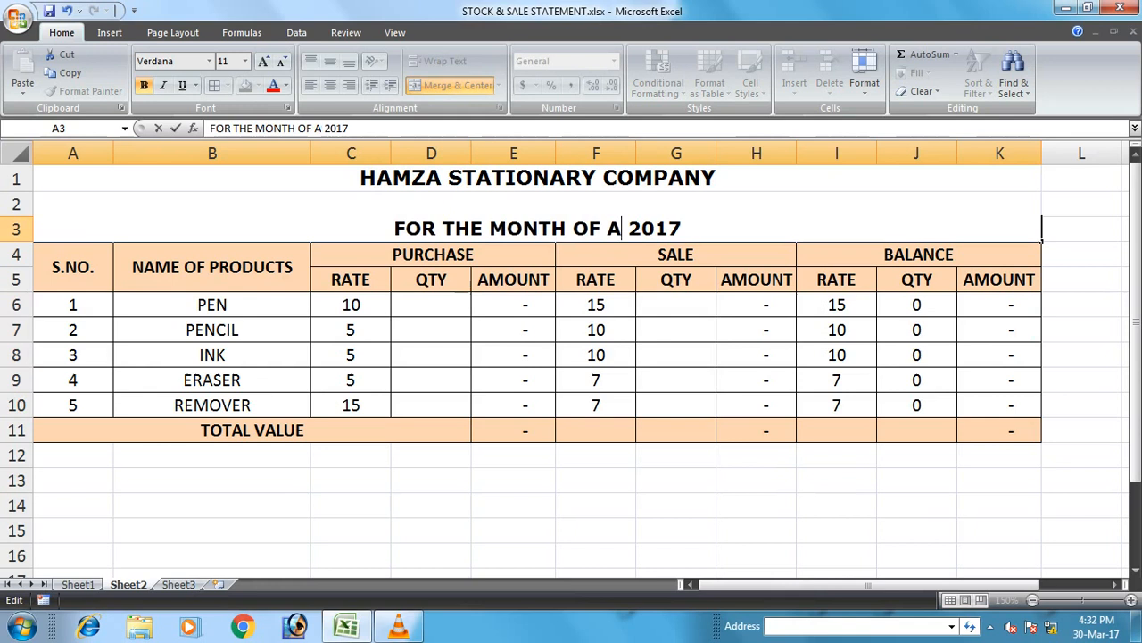
key(Return)
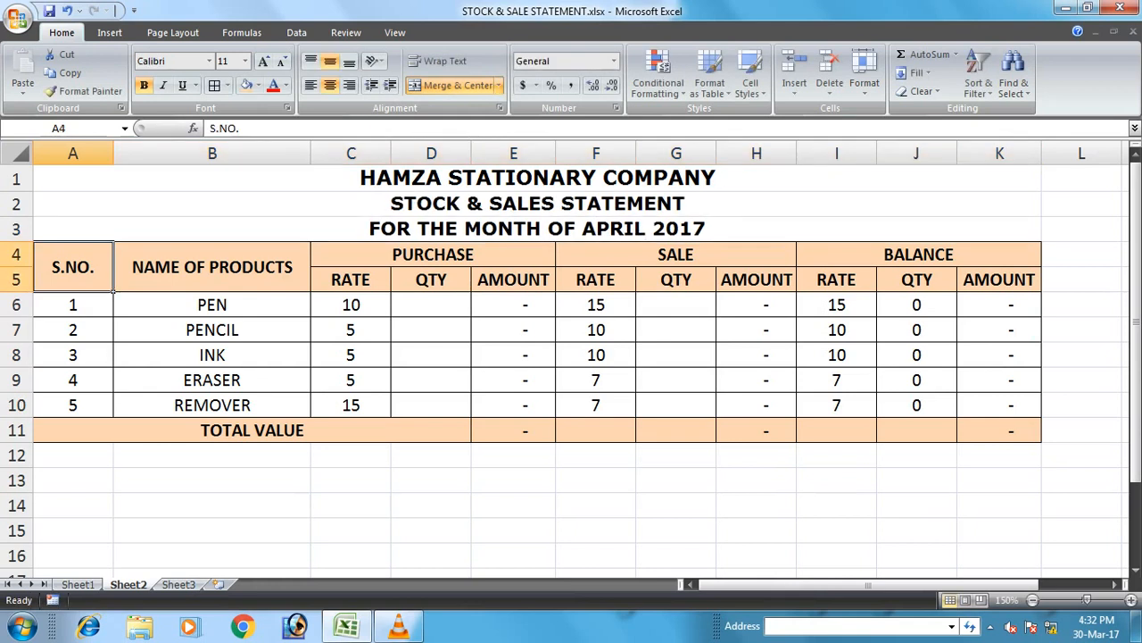
Enter the purchase quantities 200, 200, 300, 50 and 40 in D6:D10
click(431, 305)
text(00200)
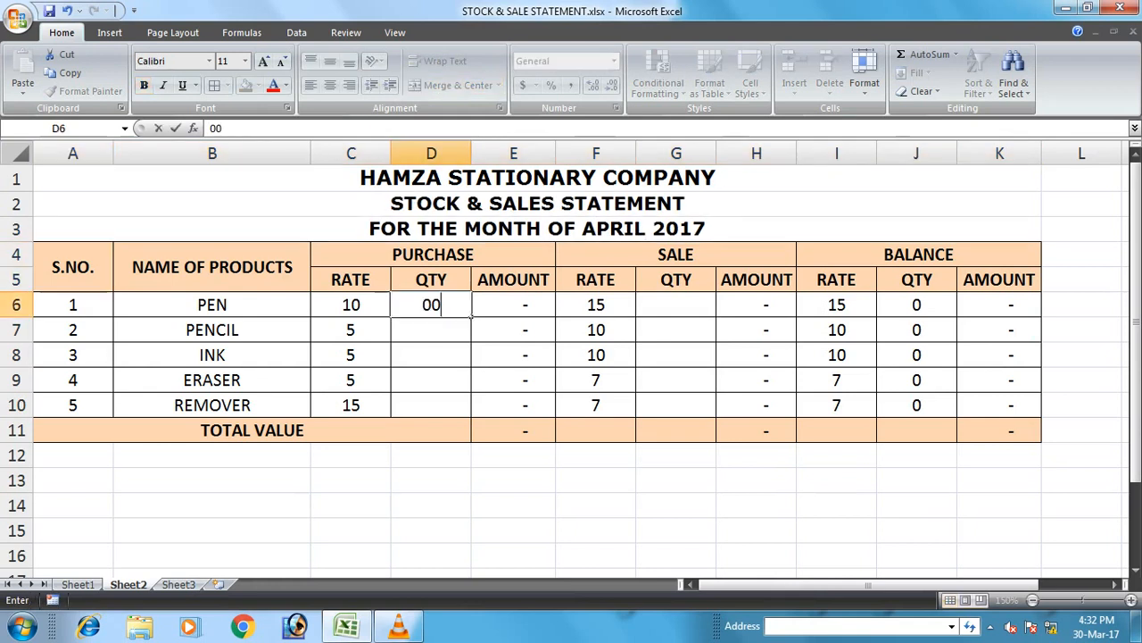
key(Return)
text(200)
key(Return)
text(300)
key(Return)
text(50)
key(Return)
text(40)
key(Return)
Enter the sale quantities 10, 50, 60, 70 and 20 in G6:G10
key(Up)
key(Up)
key(Up)
key(Up)
key(Up)
key(Right)
key(Right)
key(Right)
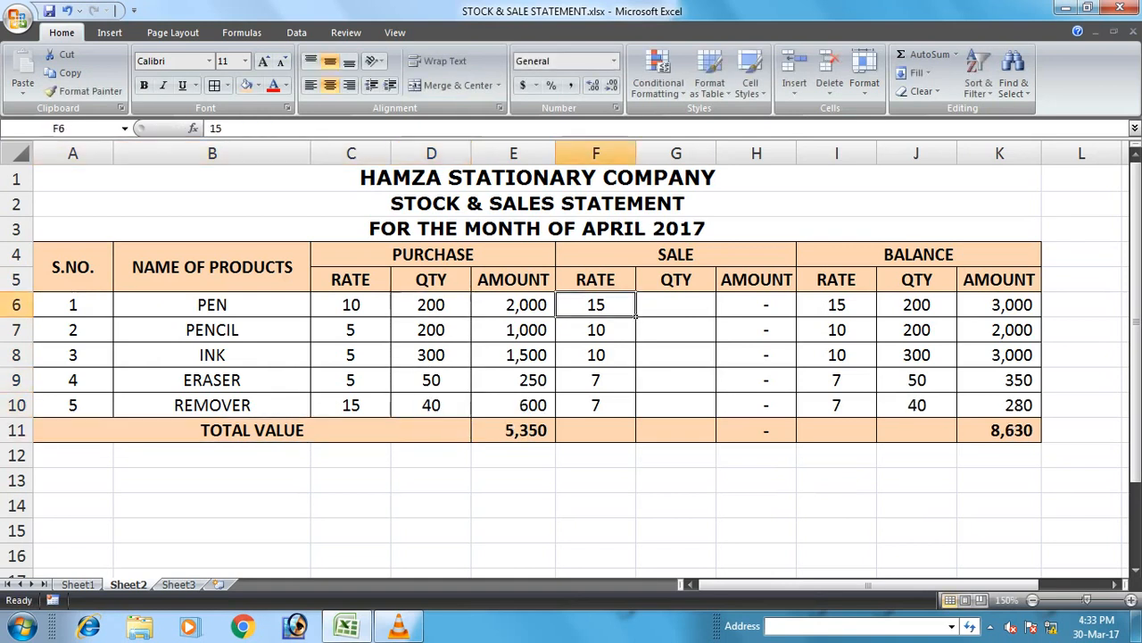
text(10)
key(Return)
text(50)
key(Return)
text(6)
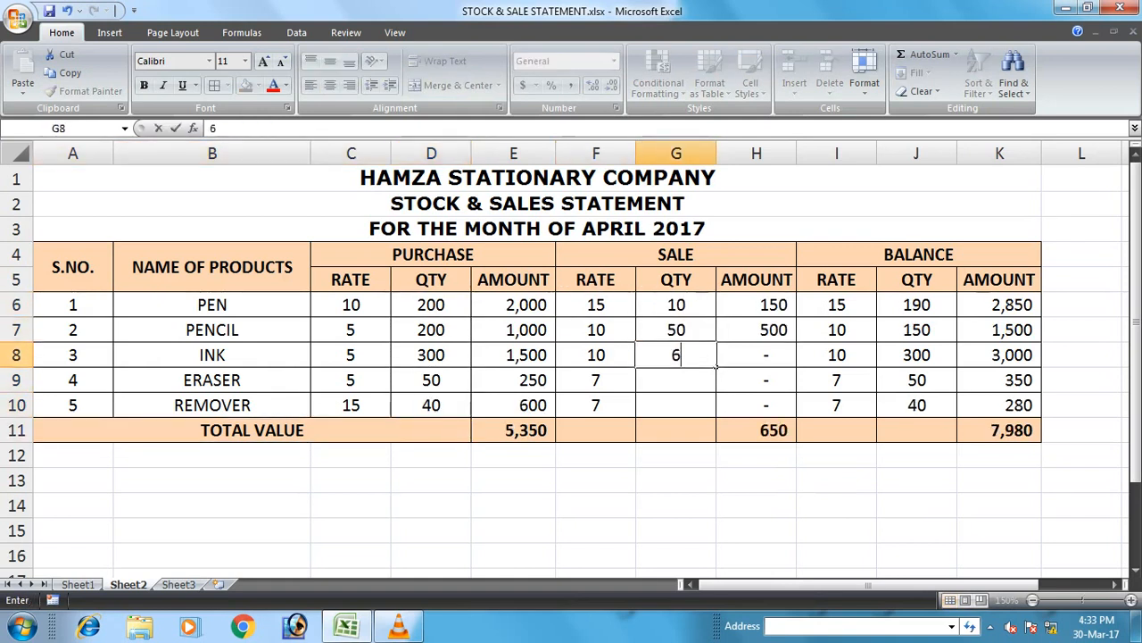
text(0)
key(Return)
text(70)
key(Return)
text(20)
key(Return)
Set the ERASER purchase quantity in D9 to 150 and check its balance quantity formula in J9
key(Up)
key(Up)
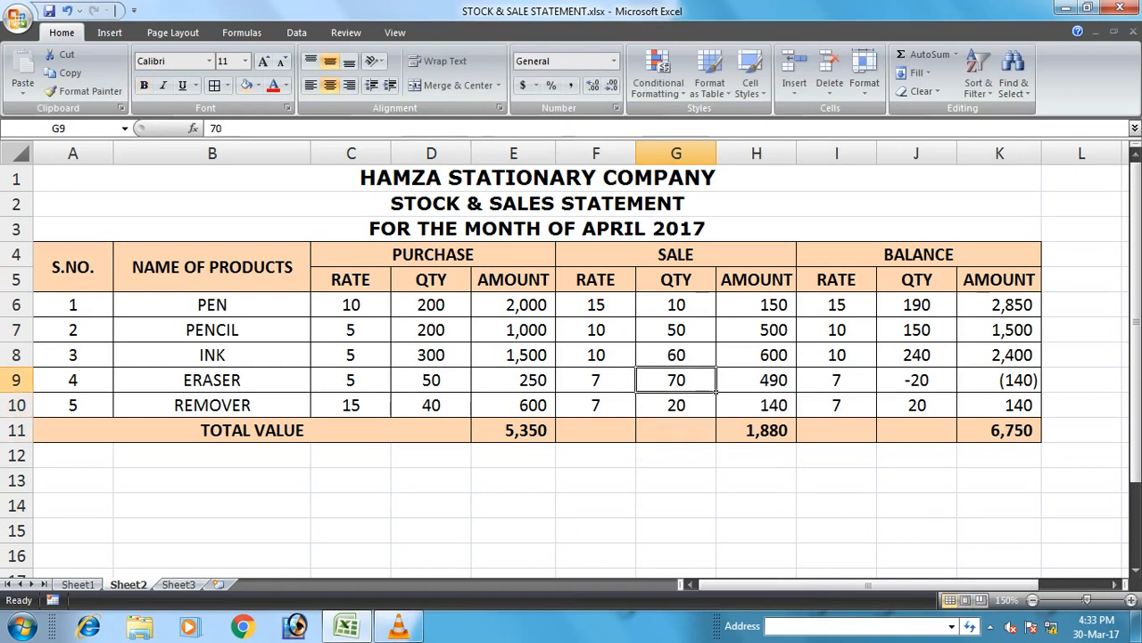
key(Left)
key(Left)
key(Left)
key(Left)
key(Right)
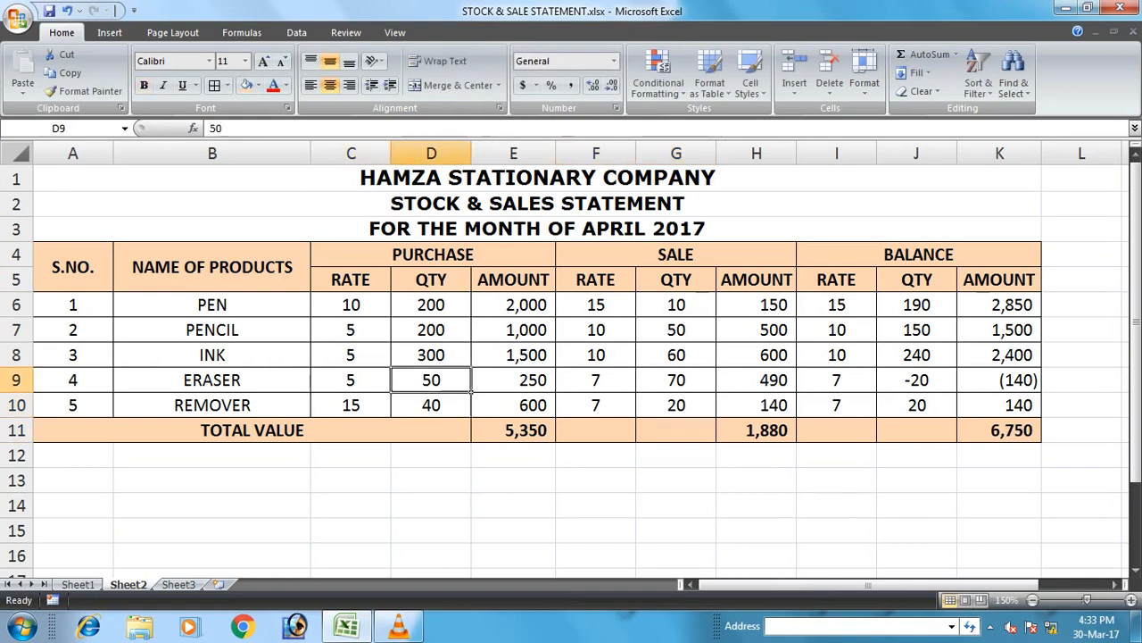
text(150)
key(Return)
key(Up)
key(Right)
key(Right)
key(Right)
key(Right)
key(Right)
key(Right)
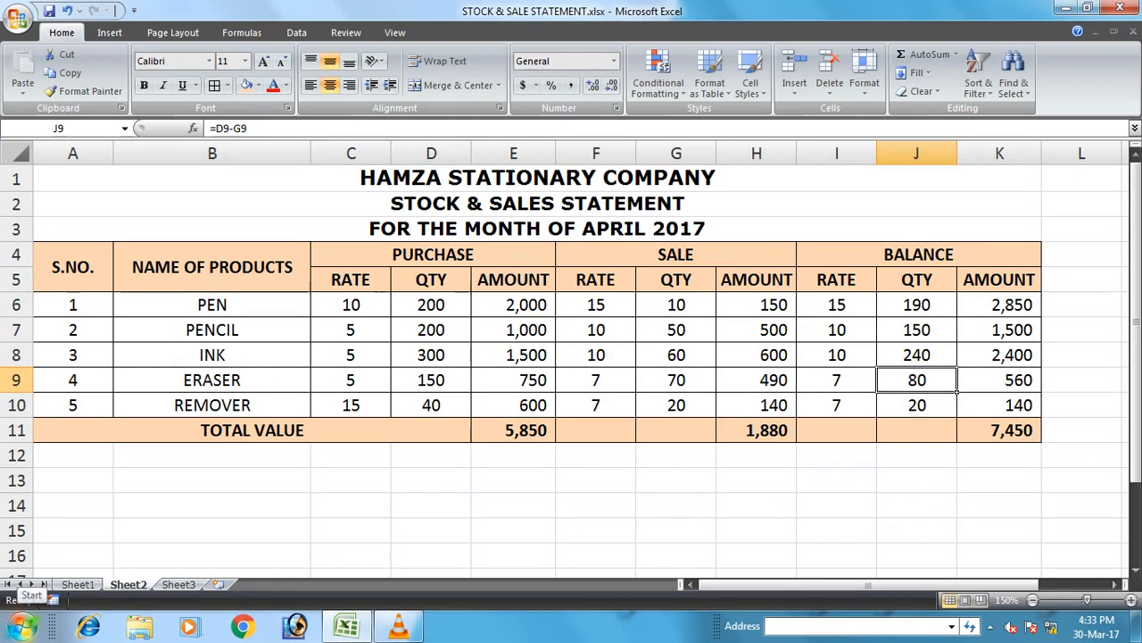
Switch to Windows Explorer and open Last Page copy.jpg from My Folder > Online Working > Page on Local Disk (D:)
click(23, 625)
click(254, 381)
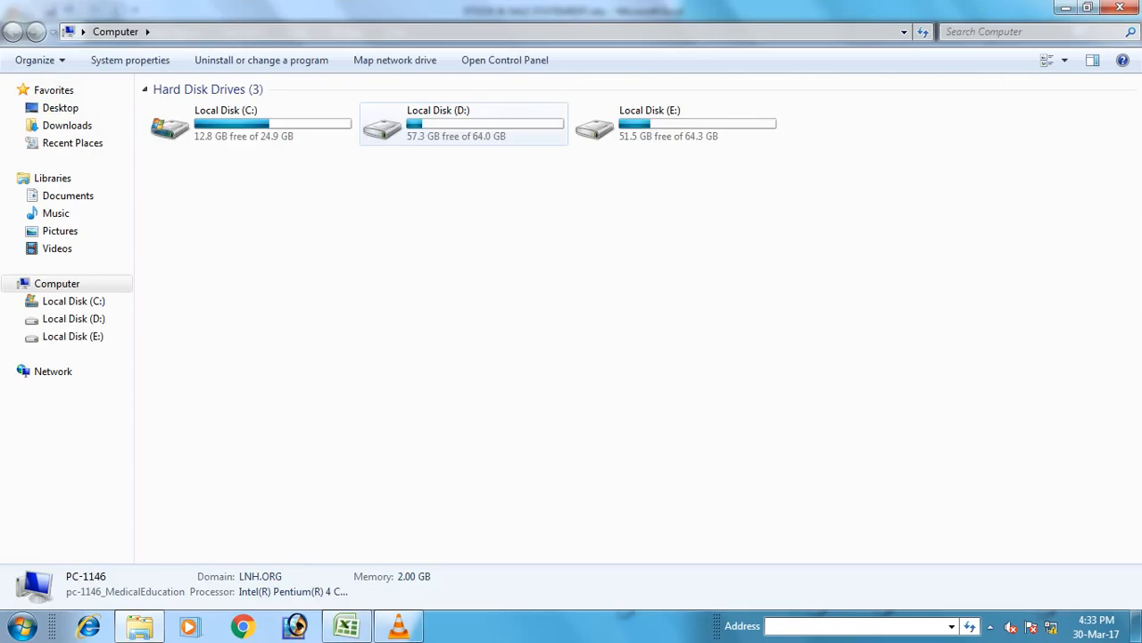
double_click(463, 124)
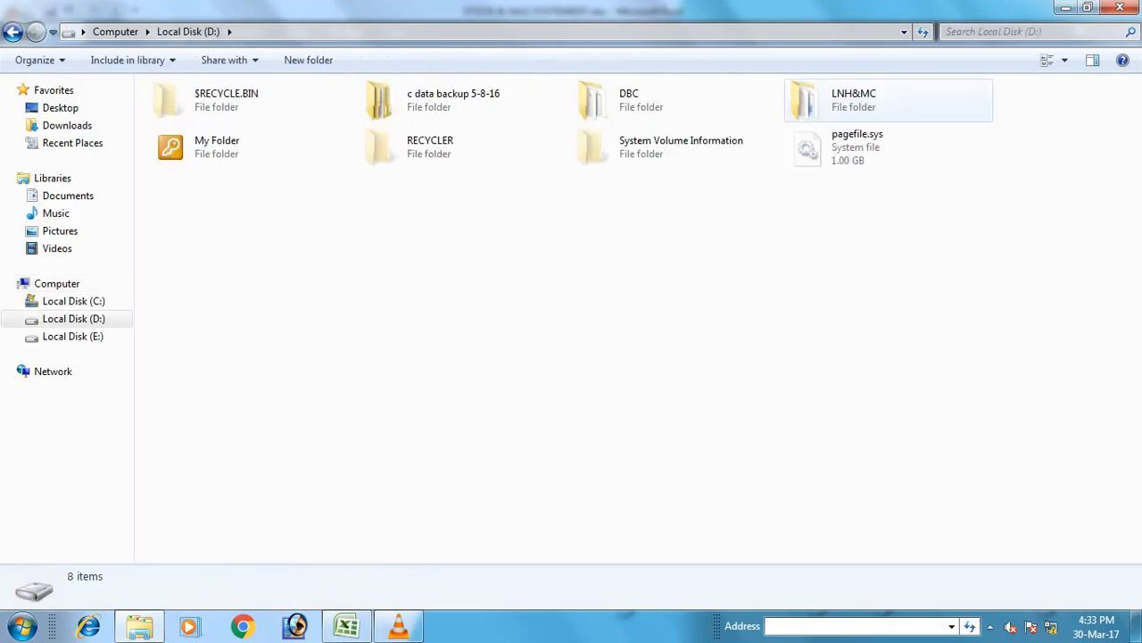
click(241, 148)
double_click(250, 151)
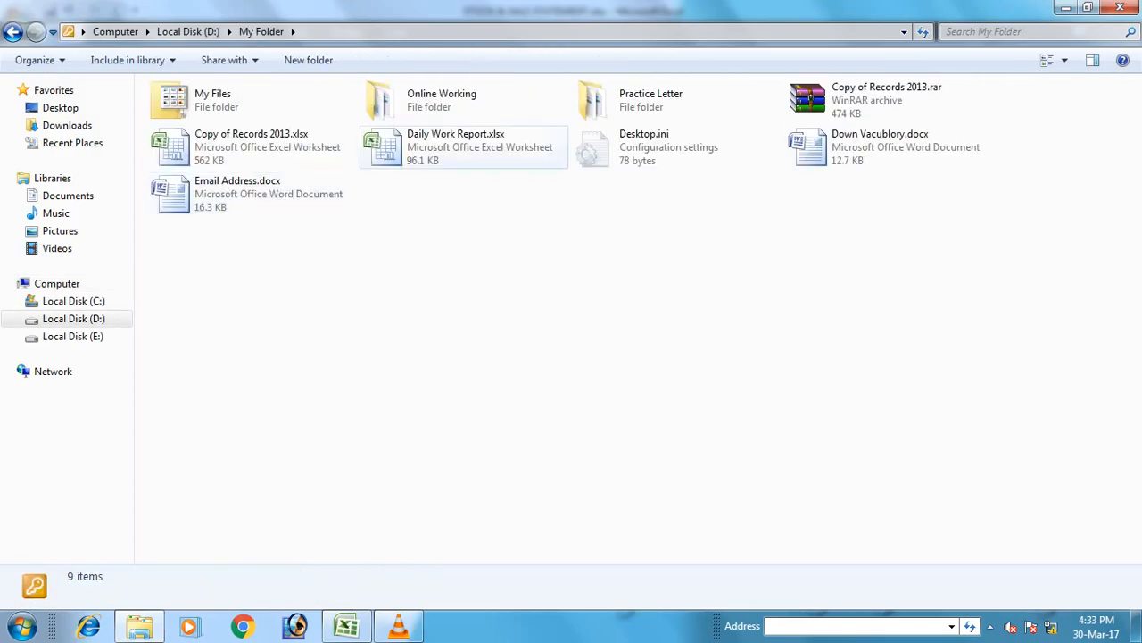
double_click(214, 100)
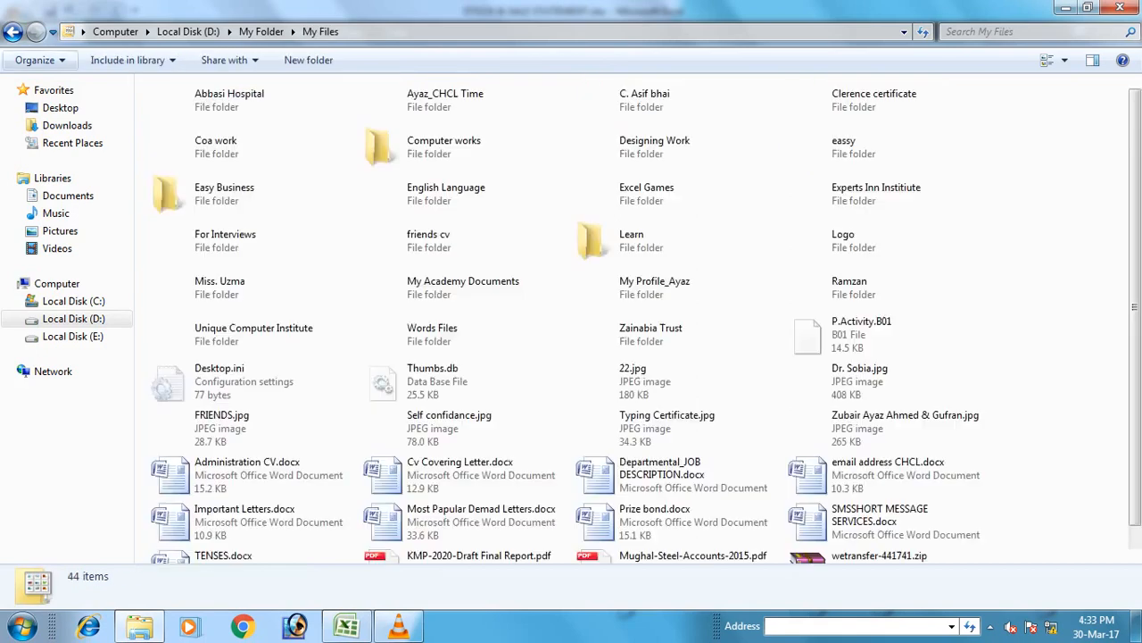
key(BackSpace)
double_click(408, 97)
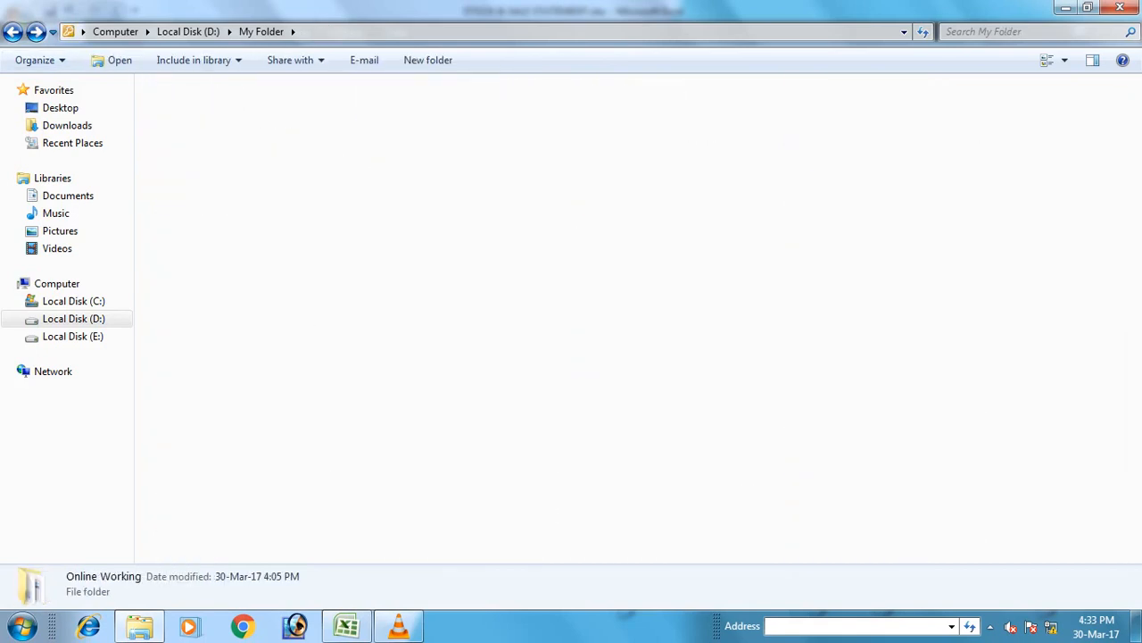
double_click(178, 144)
double_click(281, 117)
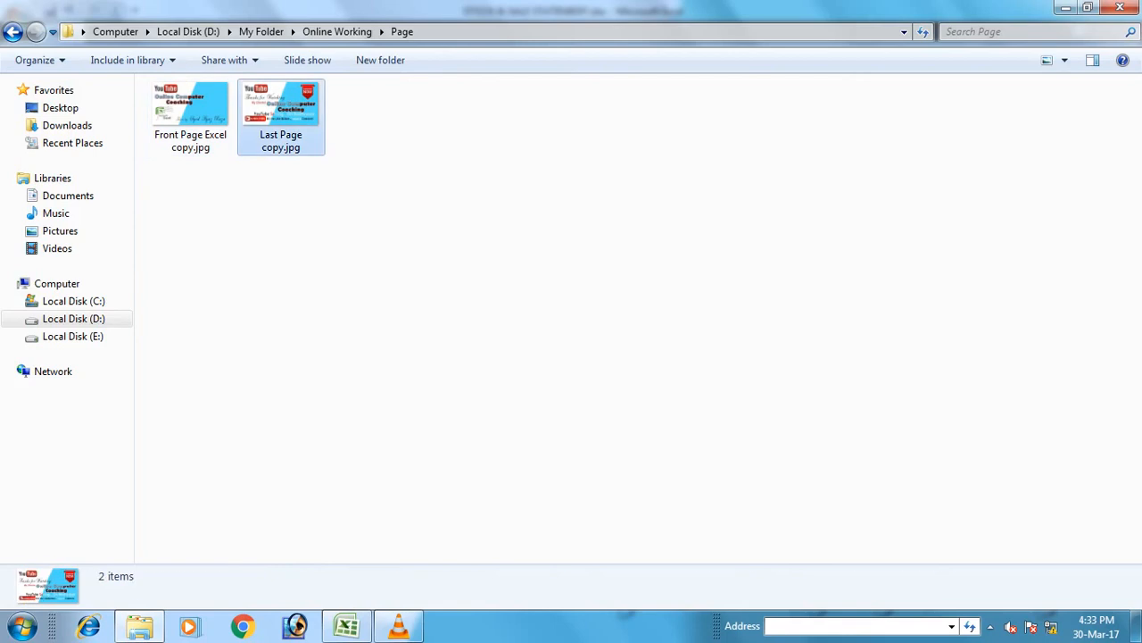